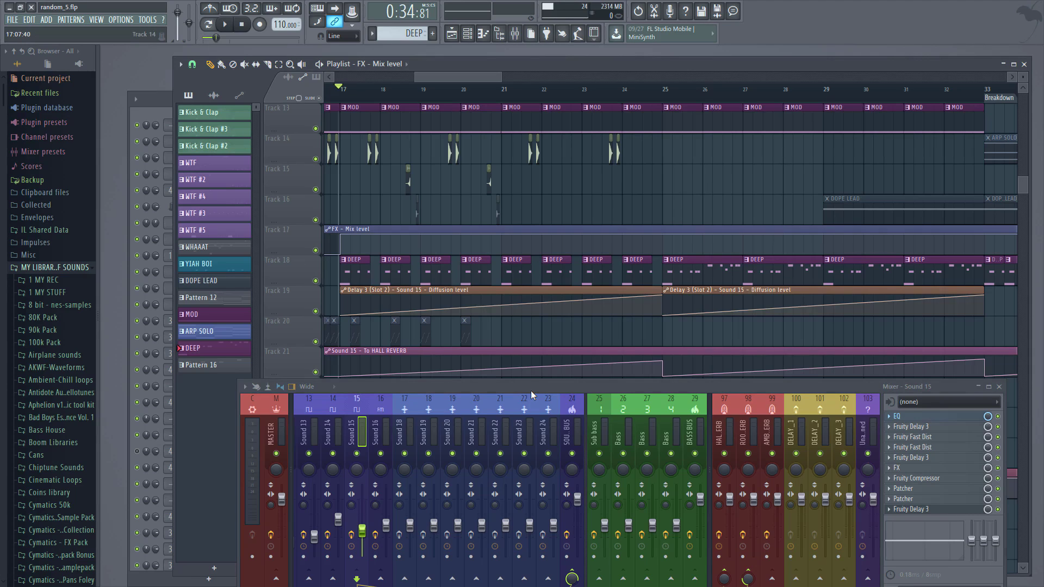
Save the project and open the Fruity Limiter on the MASTER mixer track
key(ctrl+s)
click(272, 435)
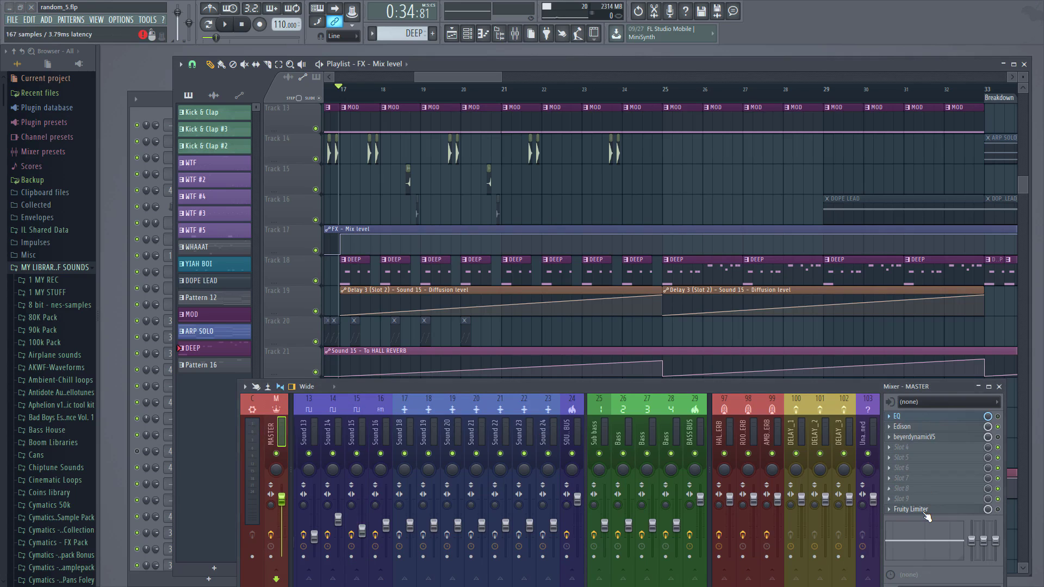
click(925, 511)
right_click(411, 230)
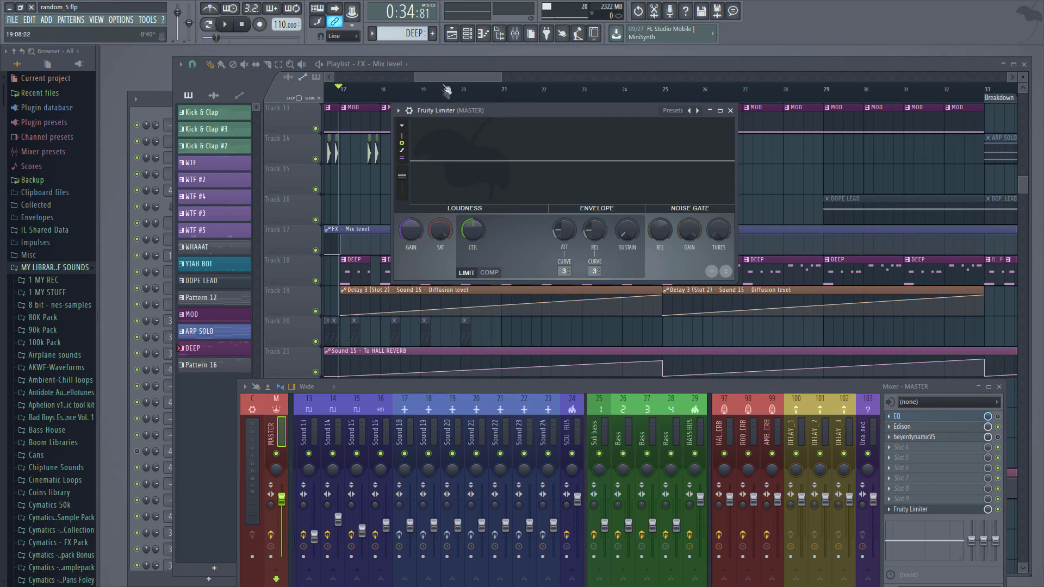
Play the song from the start, enlarge the Fruity Limiter window, move the mixer clear of it, and stop playback
click(241, 25)
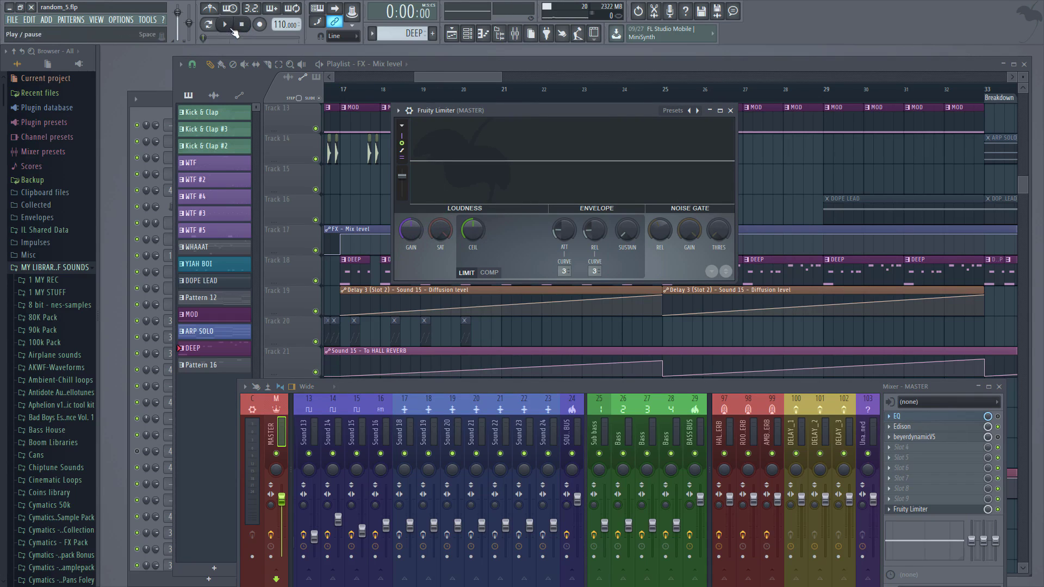
click(225, 24)
drag(530, 113, 486, 128)
drag(692, 293, 896, 377)
drag(803, 399, 803, 475)
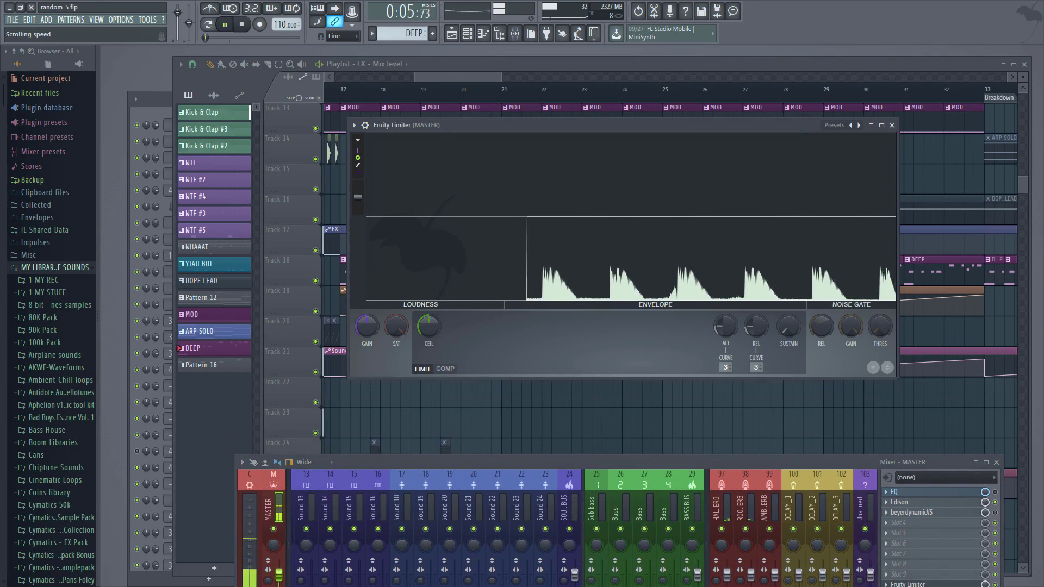
click(242, 24)
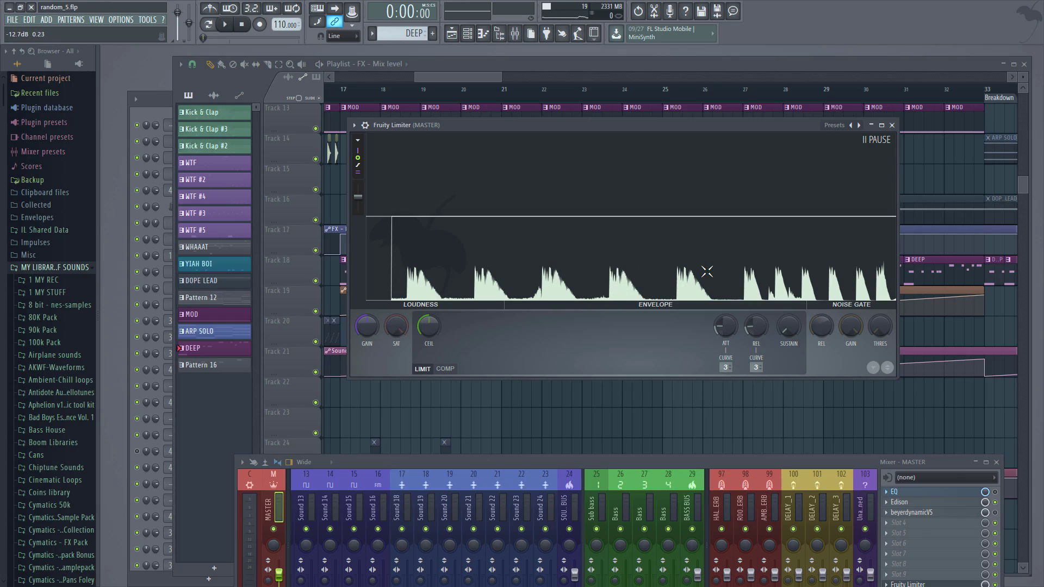
Switch the Fruity Limiter to compressor mode, raise the ratio and lower the threshold to about -17.7 dB
click(445, 369)
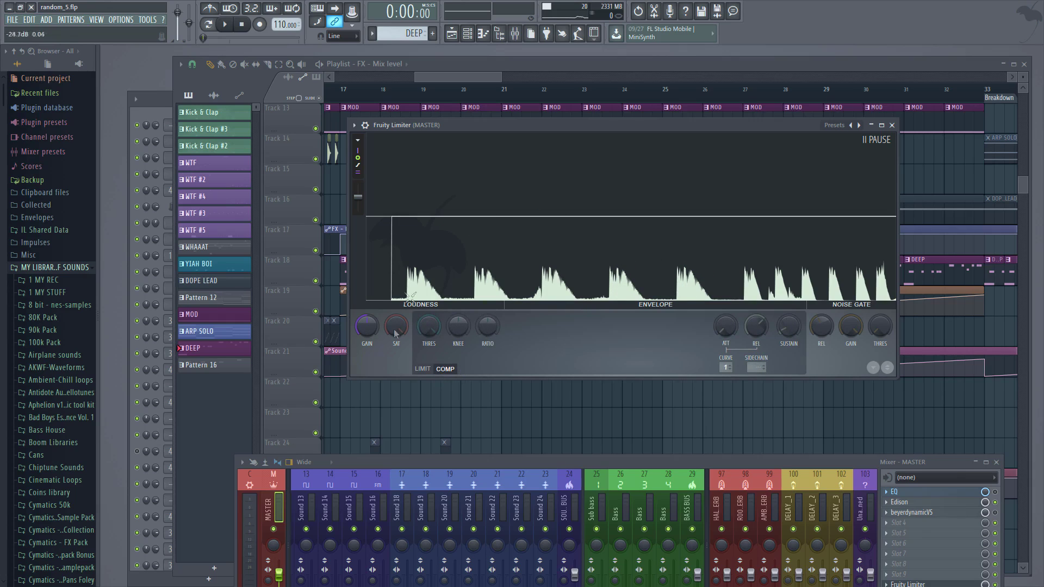
drag(434, 333, 433, 359)
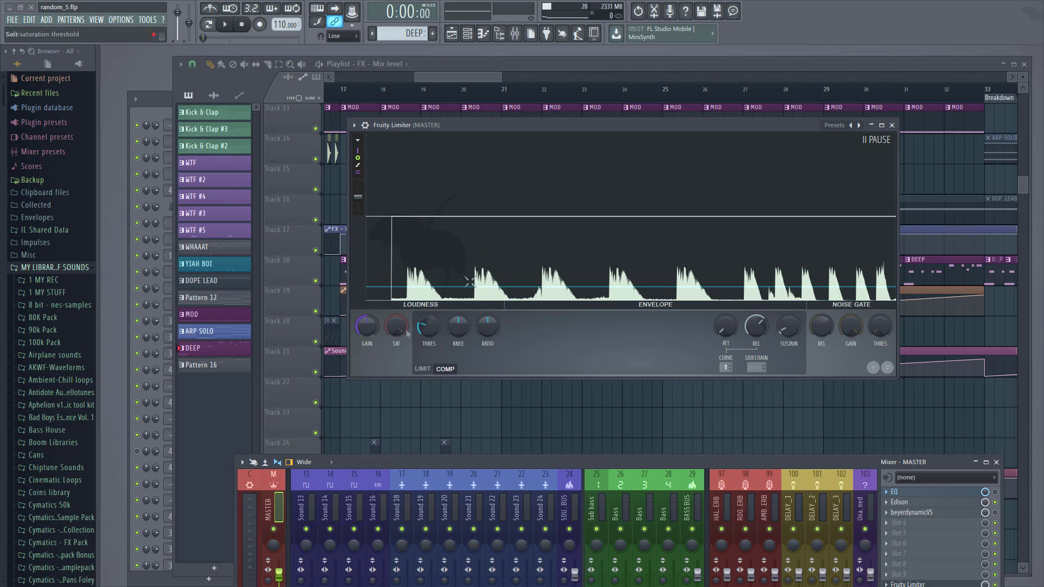
mouse_move(429, 328)
mouse_down()
mouse_move(429, 304)
mouse_move(428, 325)
mouse_up()
scroll(489, 333, up, 5)
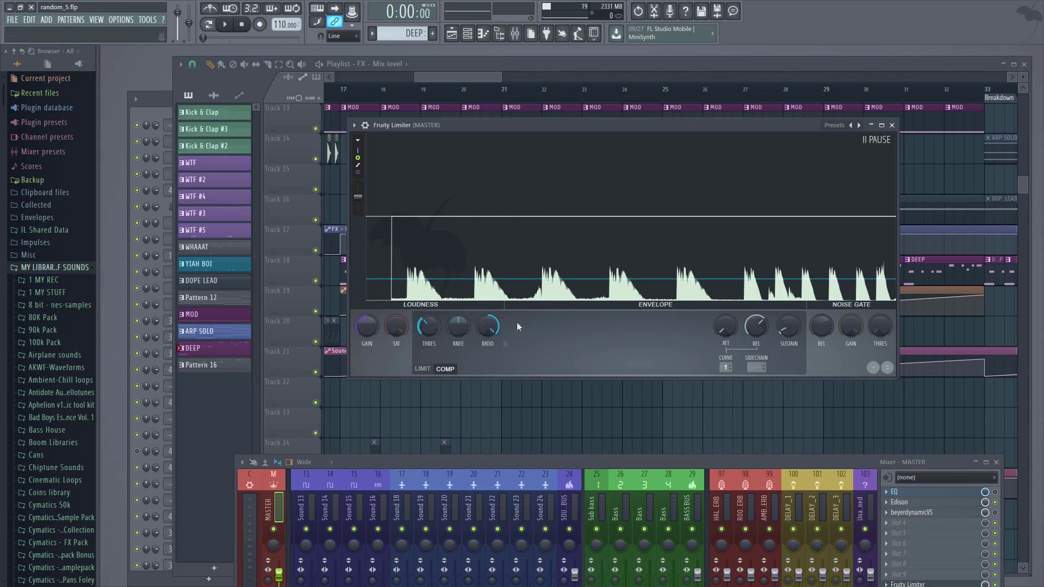
mouse_move(460, 330)
mouse_down()
mouse_move(460, 348)
mouse_move(458, 325)
mouse_move(428, 344)
mouse_move(471, 344)
mouse_up()
drag(428, 326, 427, 323)
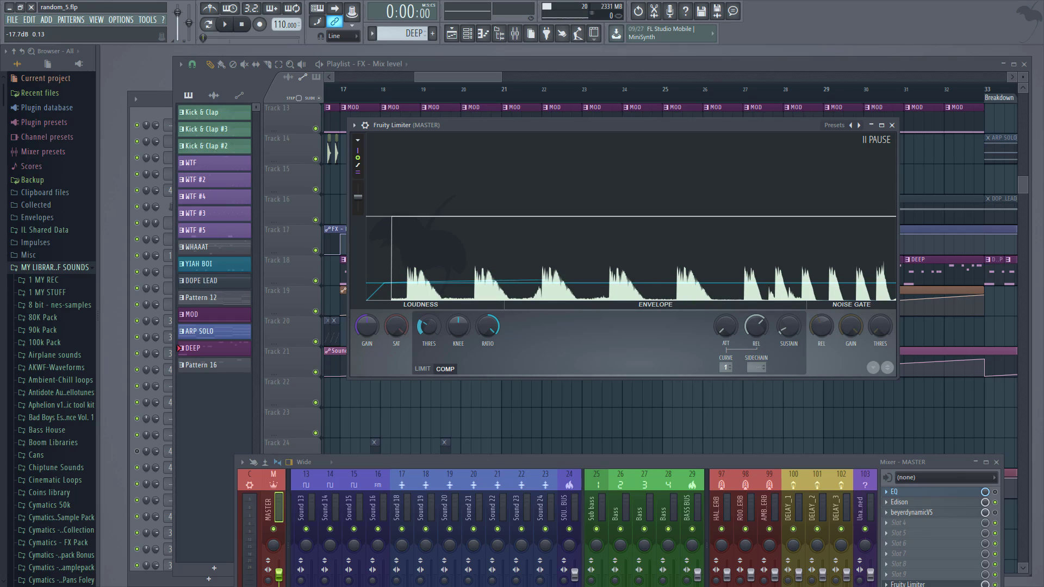
Readjust the compressor threshold and vary the ratio between its middle and a high setting, ending on the high one
drag(428, 323, 428, 345)
drag(487, 326, 488, 348)
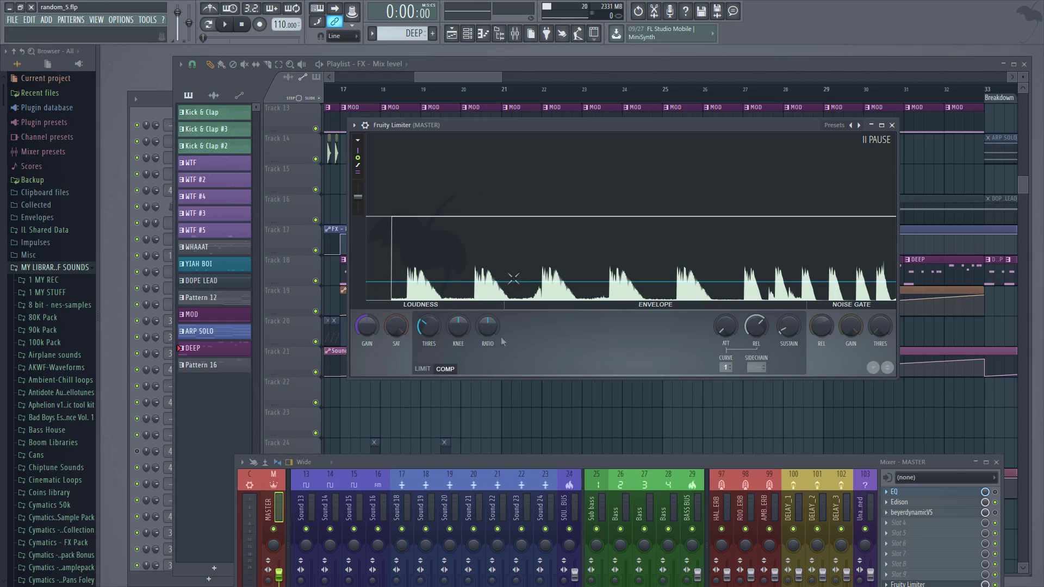
drag(488, 326, 488, 294)
drag(488, 293, 488, 292)
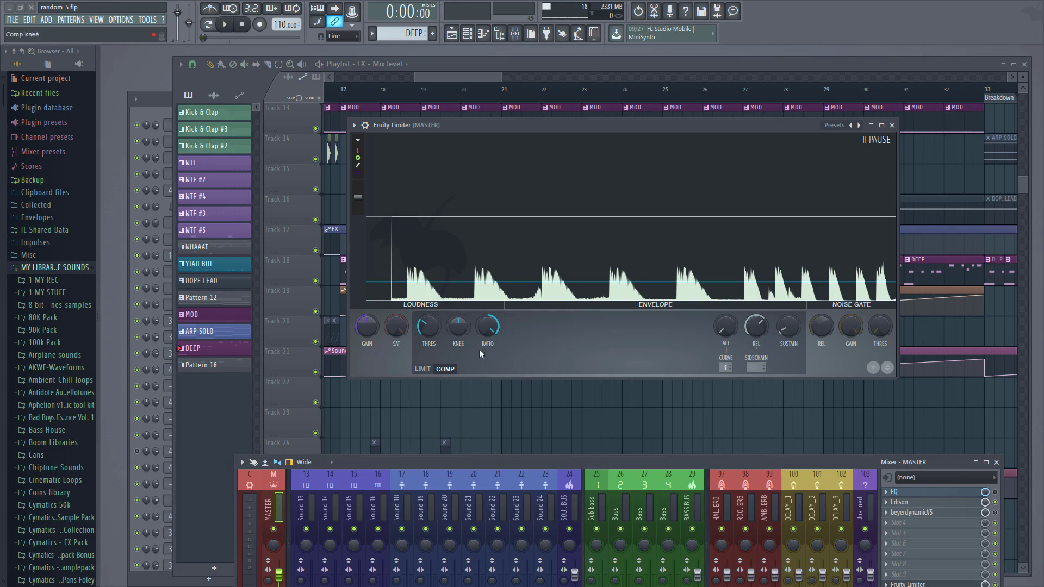
drag(496, 327, 496, 323)
drag(488, 327, 488, 335)
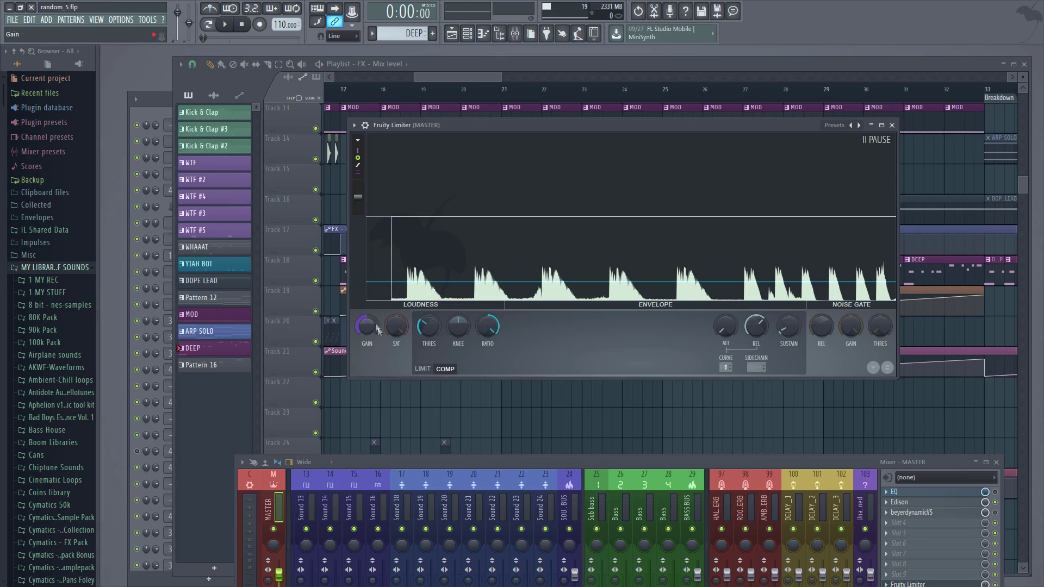
Try raising the limiter's gain to about 8.2 dB, and reset it to its default
drag(369, 337, 369, 305)
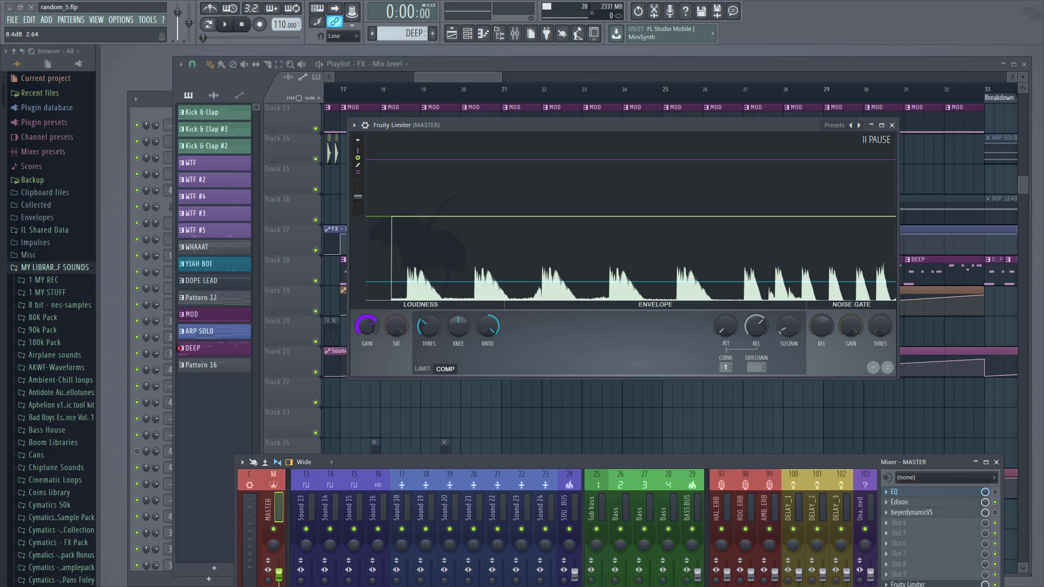
mouse_move(367, 327)
mouse_down()
mouse_move(367, 357)
mouse_move(367, 325)
mouse_up()
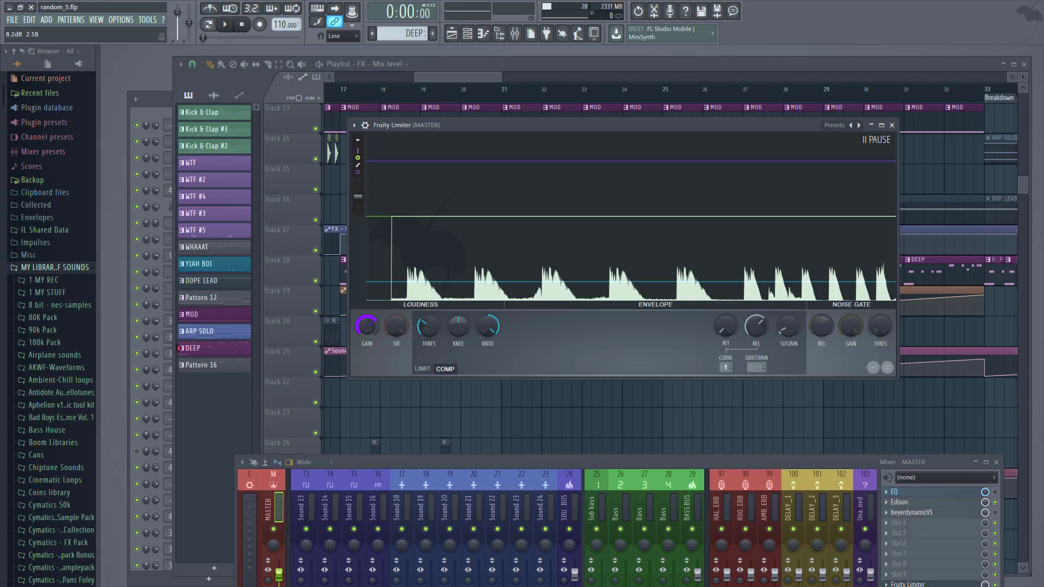
key(ctrl+s)
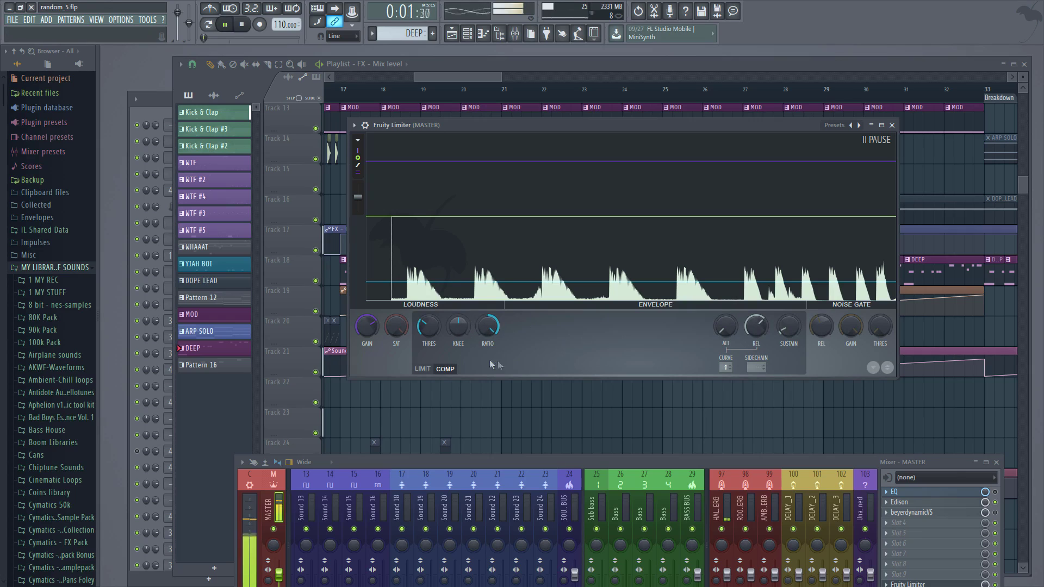
right_click(373, 325)
click(475, 350)
Audition the song while lowering the compressor threshold and raising it again to compare the gain reduction, and pause playback
key(space)
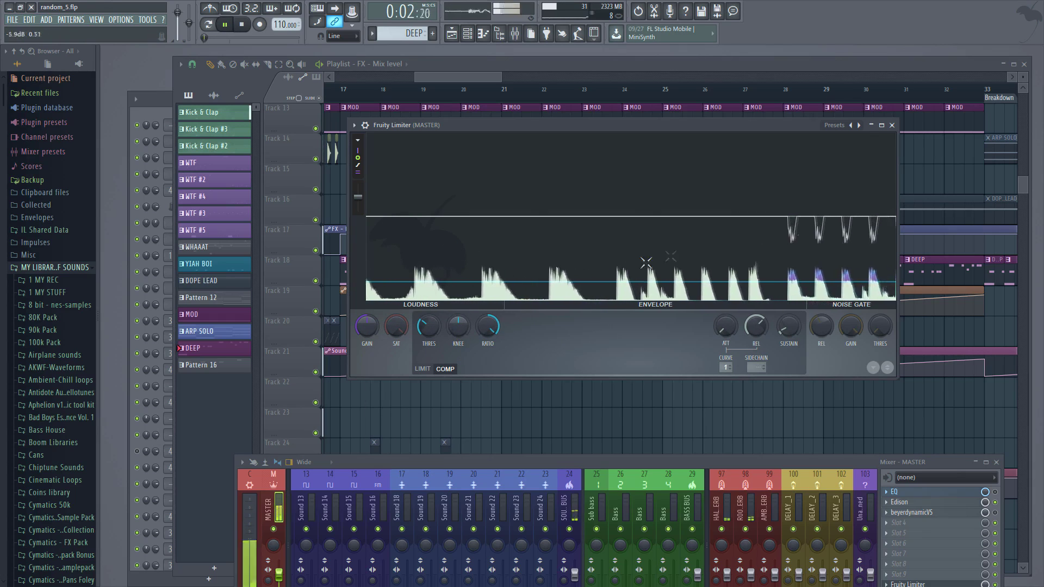
drag(428, 326, 428, 351)
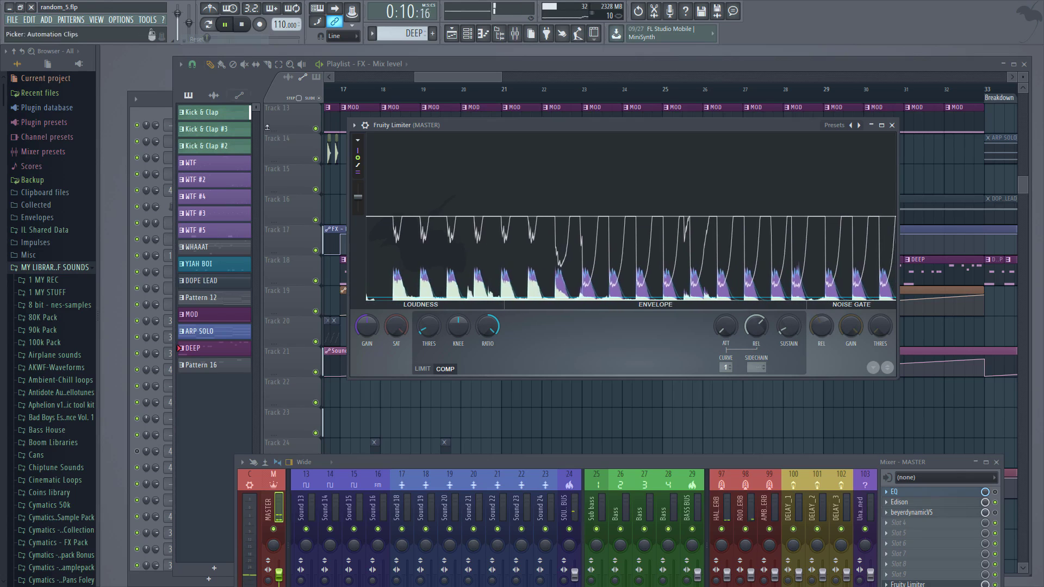
drag(441, 324, 440, 304)
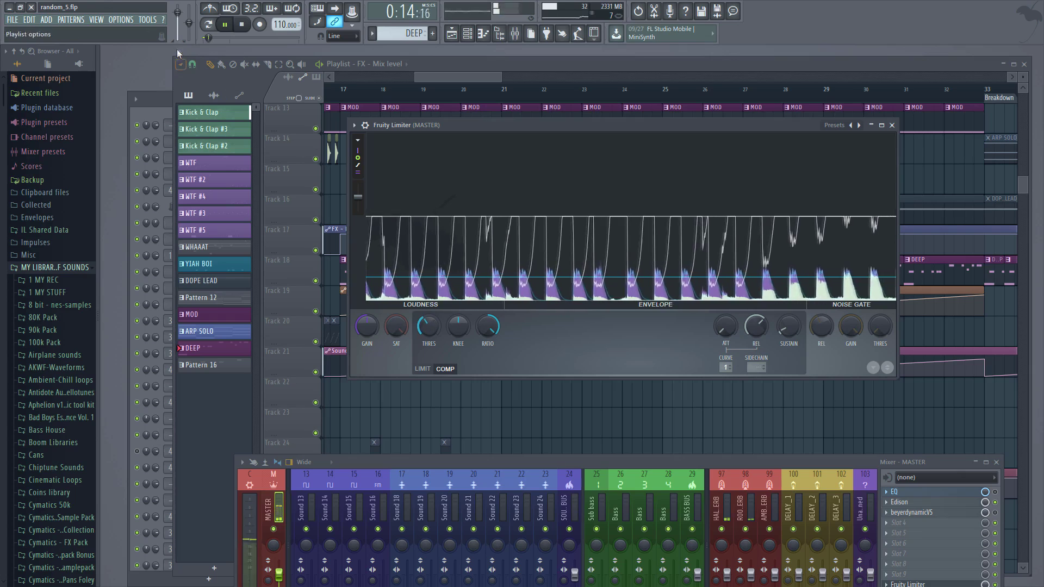
click(228, 25)
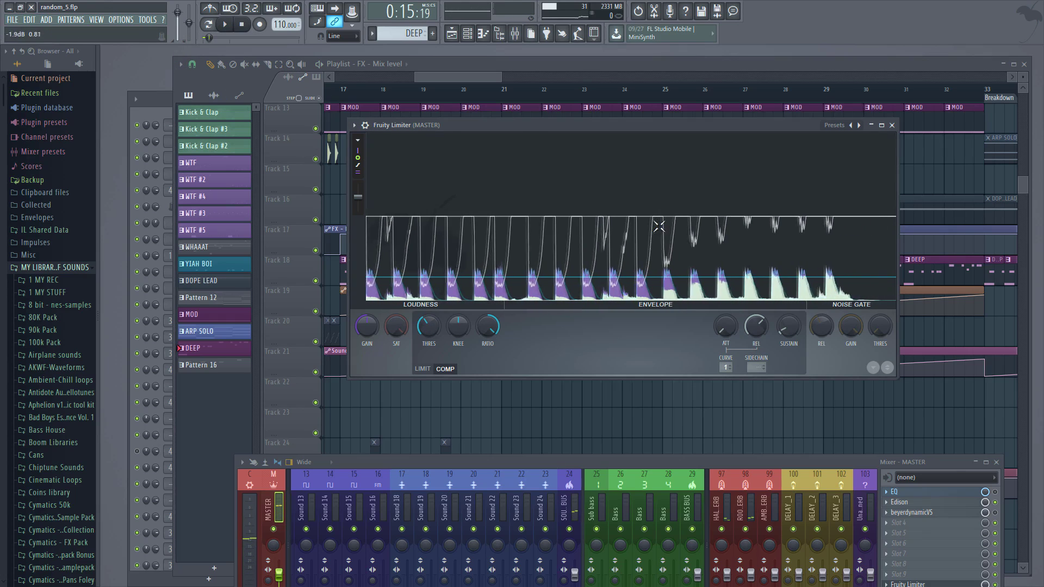
click(650, 195)
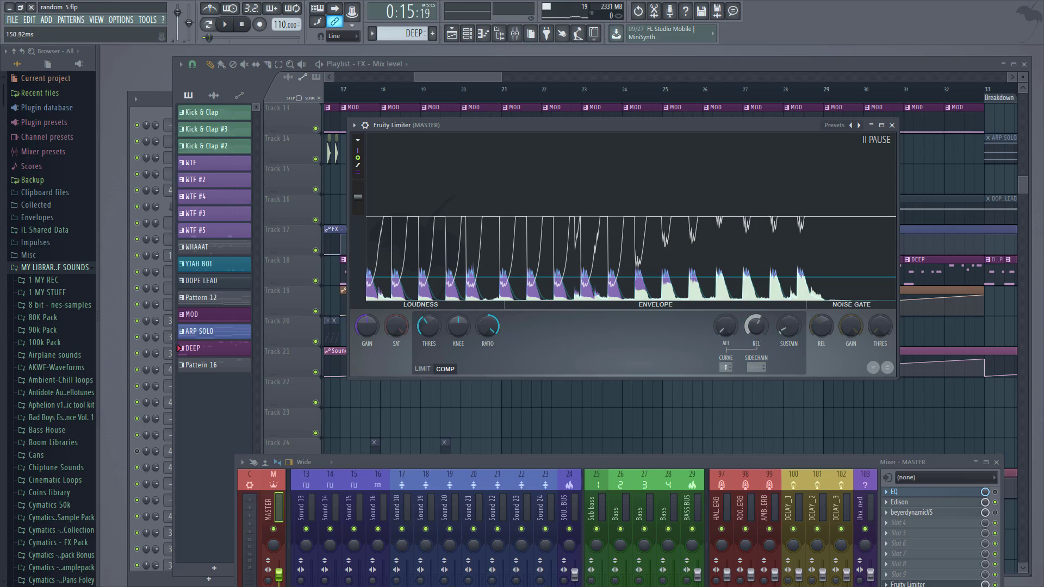
Lengthen the compressor's attack time and shorten its release time to the minimum
click(726, 327)
click(726, 328)
drag(723, 326, 741, 302)
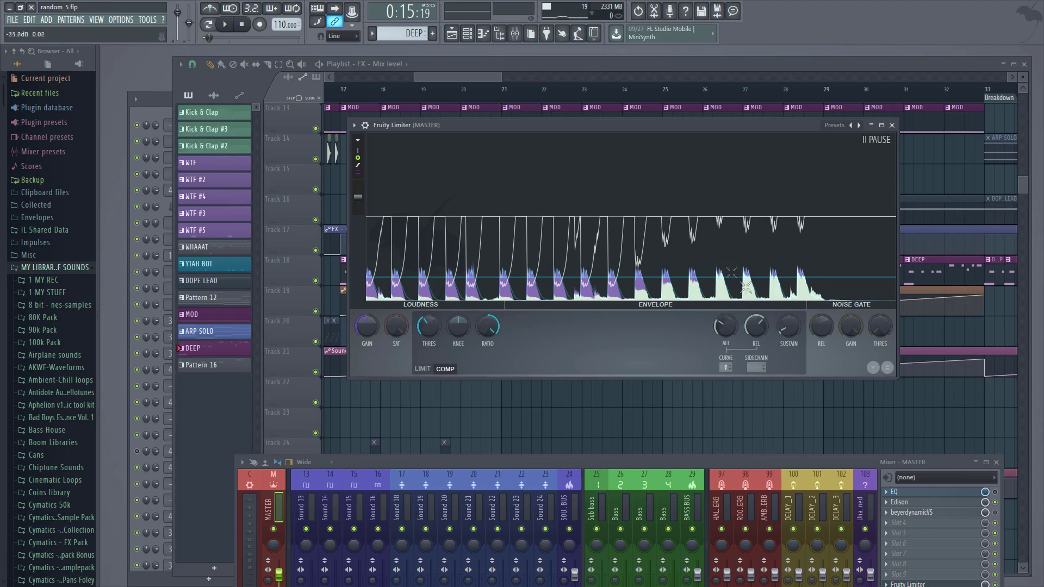
click(756, 327)
drag(764, 331, 764, 358)
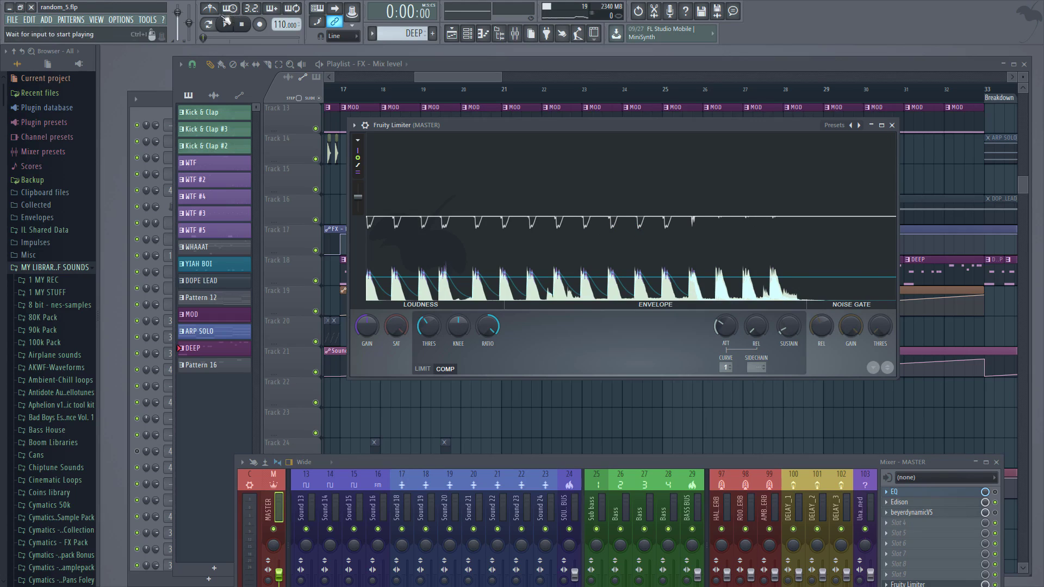
Audition the song while raising the compressor's release time, freeze the level graph and stop playback
key(space)
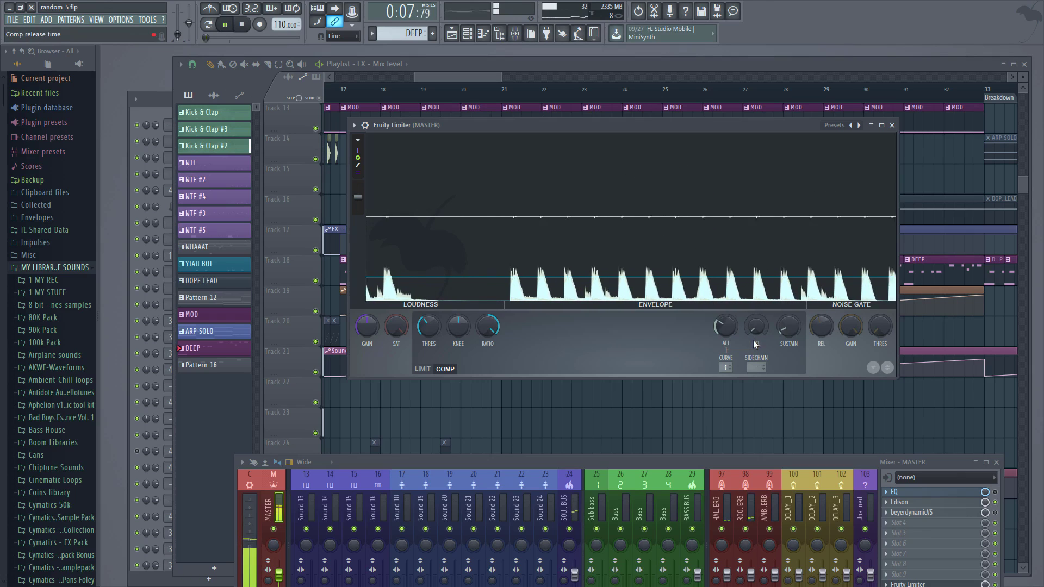
drag(760, 333, 726, 304)
click(559, 183)
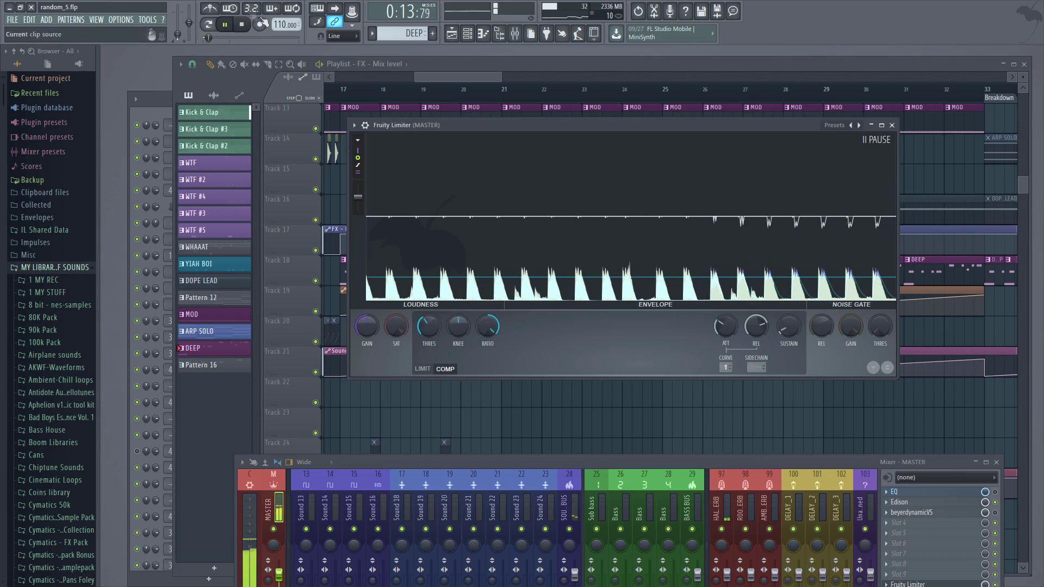
key(space)
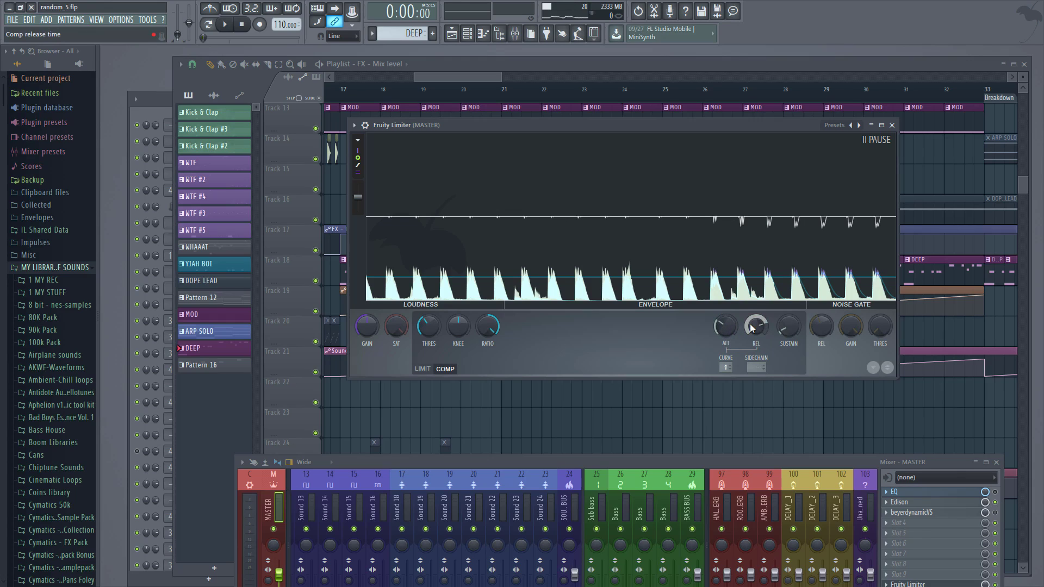
Raise the compressor's release time to its maximum while auditioning the song, and stop playback
drag(755, 329, 755, 306)
key(space)
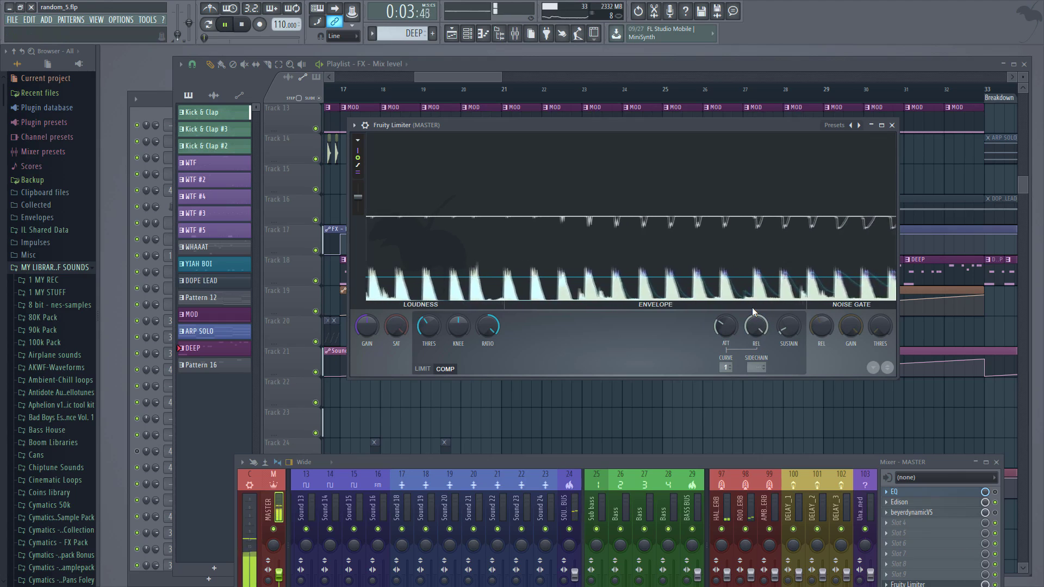
drag(755, 326, 756, 305)
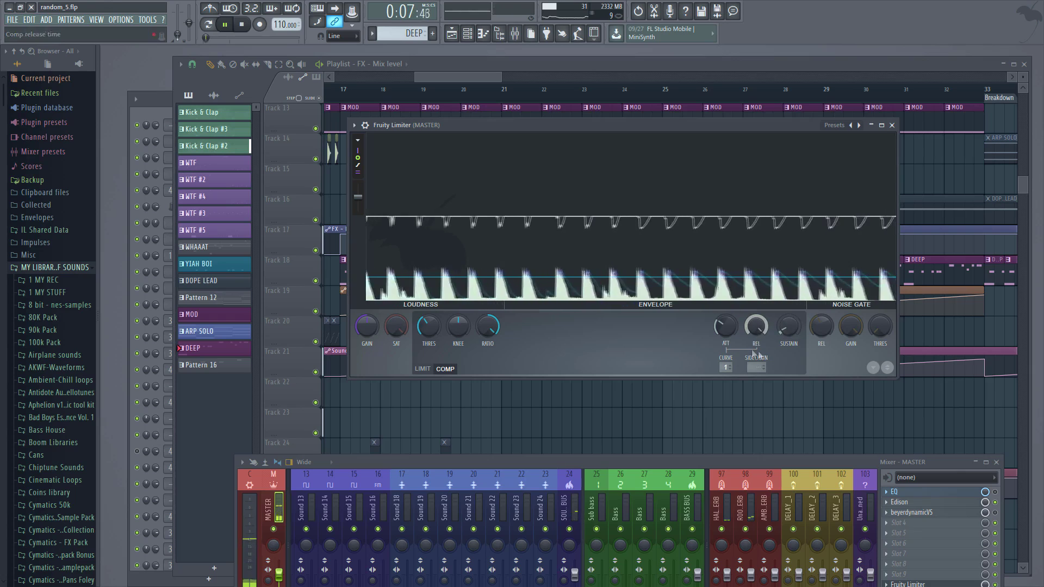
key(space)
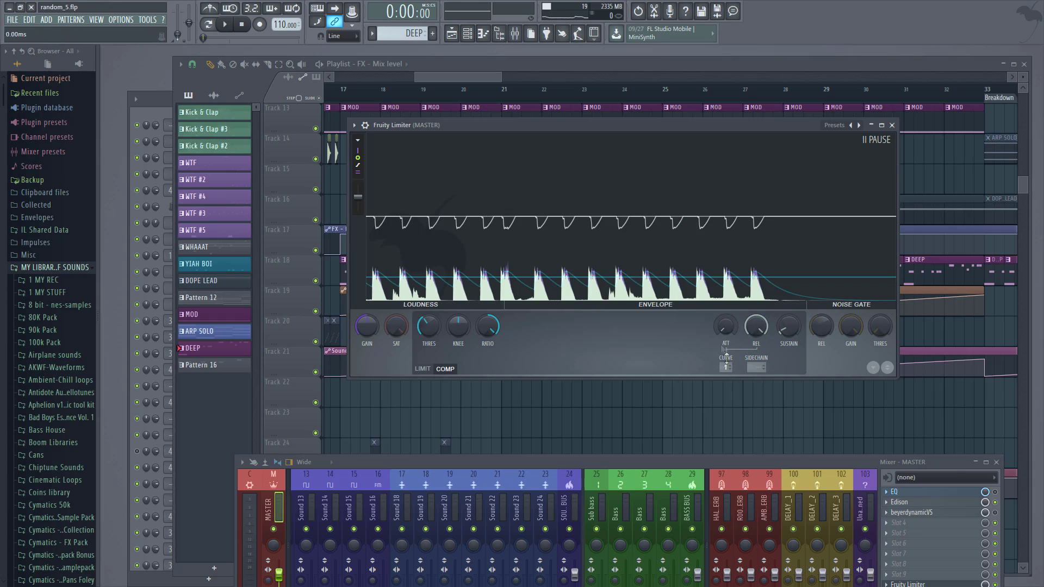
Audition the song with minimum attack and release, and again with a slightly longer attack and a release of about 197 ms
click(232, 22)
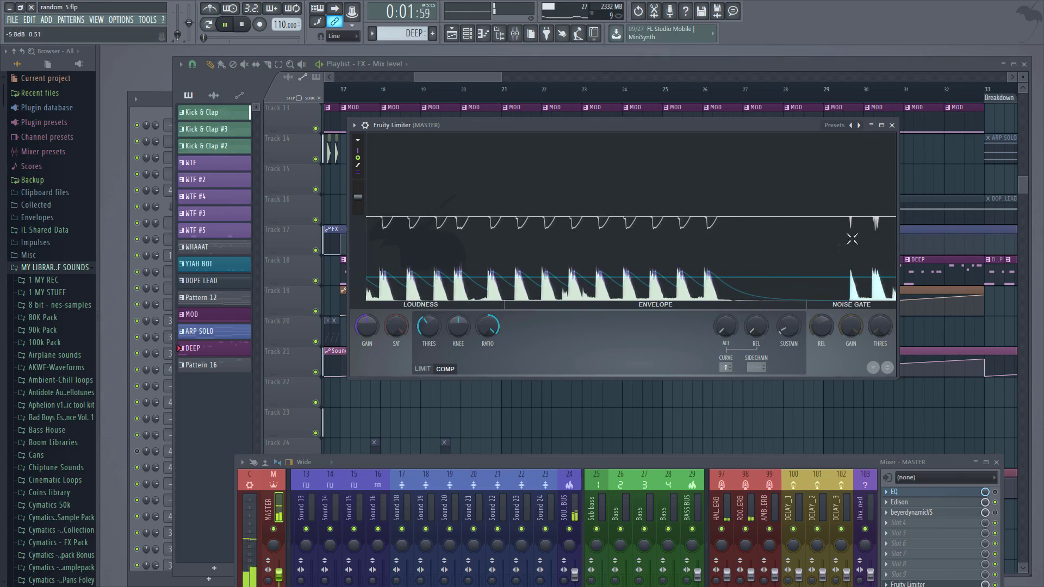
click(224, 25)
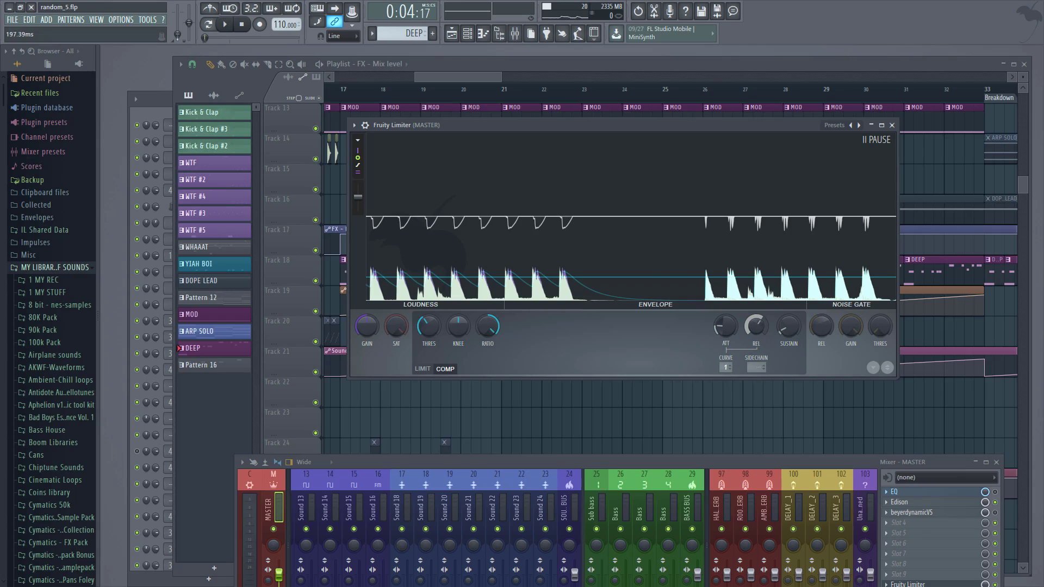
click(225, 24)
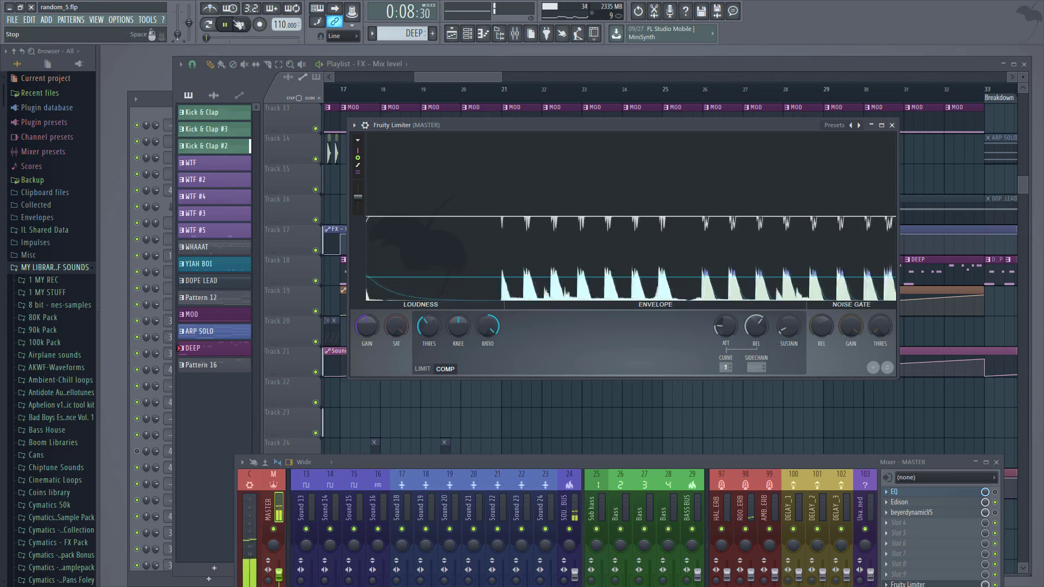
key(space)
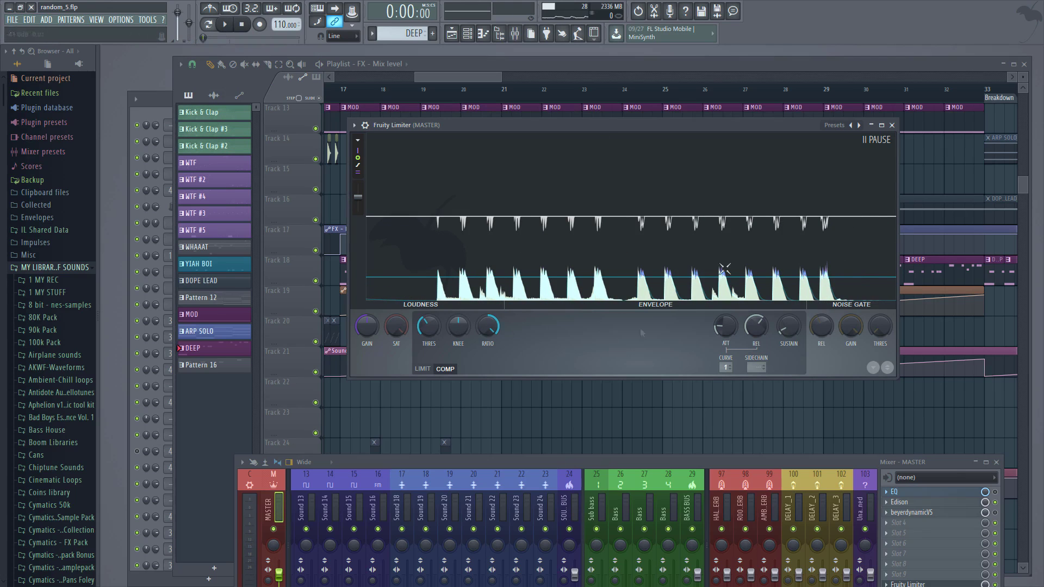
Close the Fruity Limiter and zoom the playlist out to show the bars past the Breakdown marker
key(Escape)
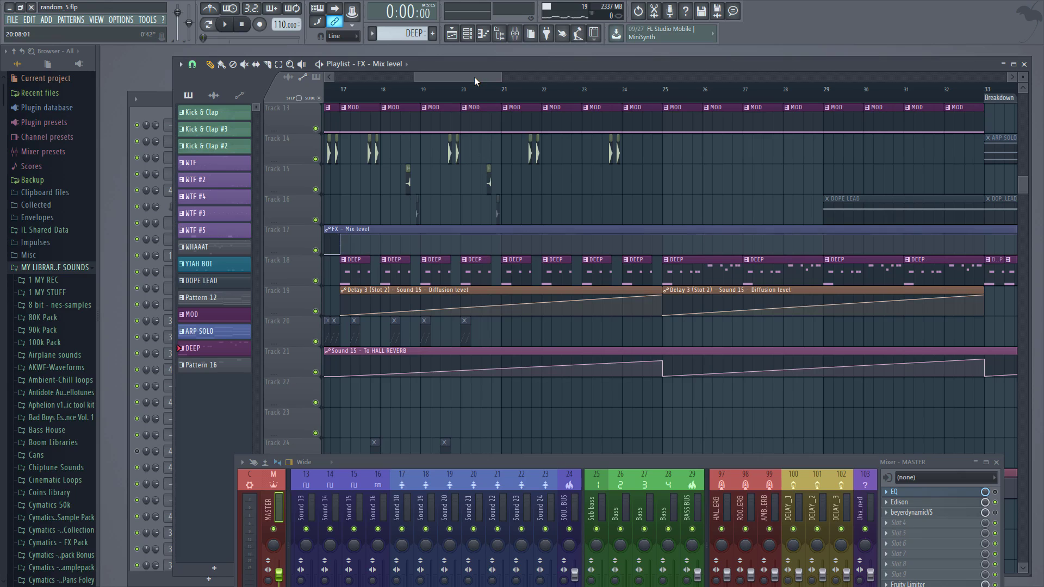
scroll(474, 77, down, 3)
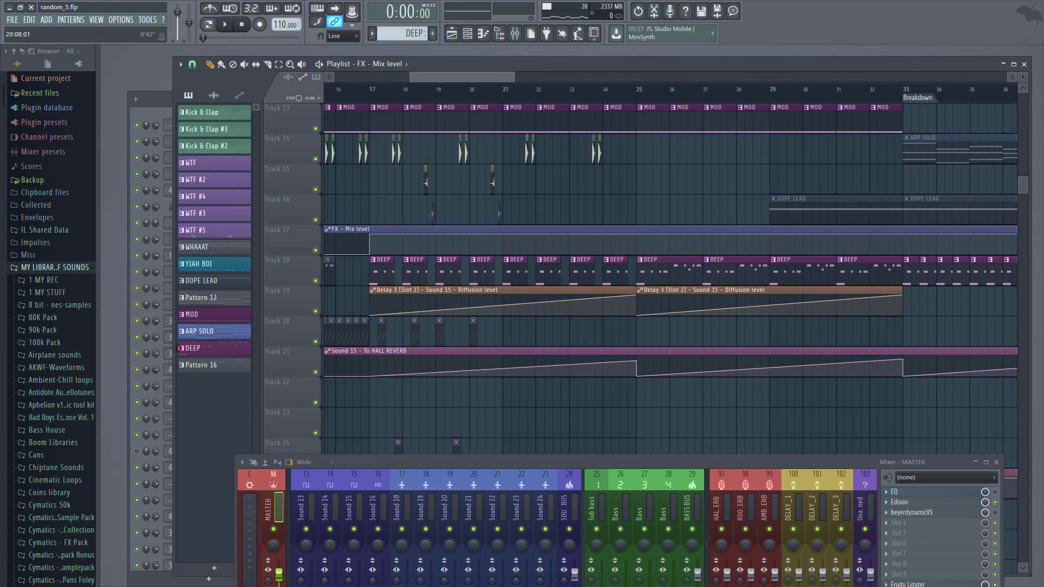
scroll(469, 76, down, 2)
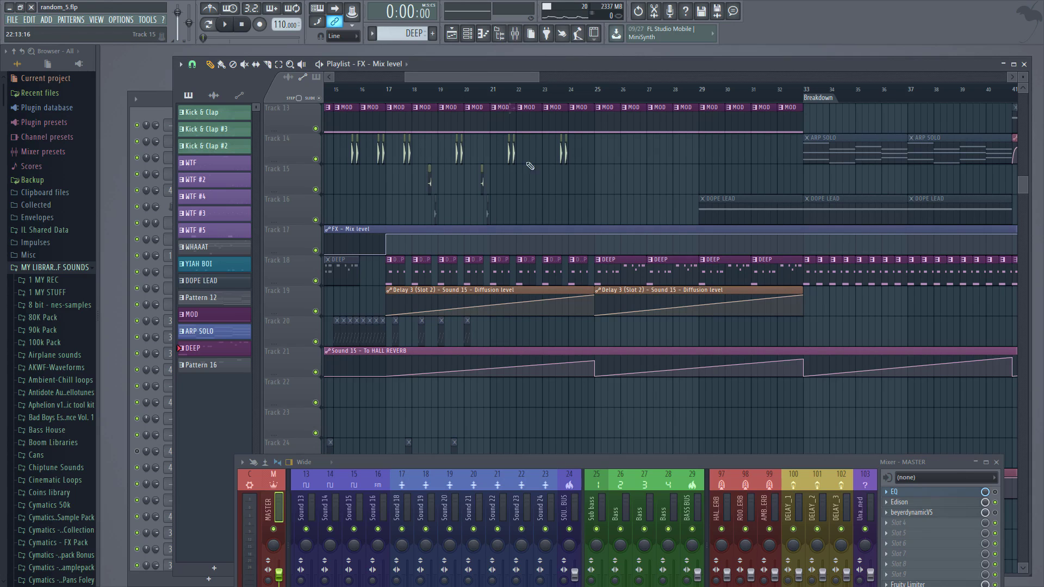
Set playlist bars 17 to 33 as the playback range and start playing it, keeping all clips in place
scroll(458, 73, up, 4)
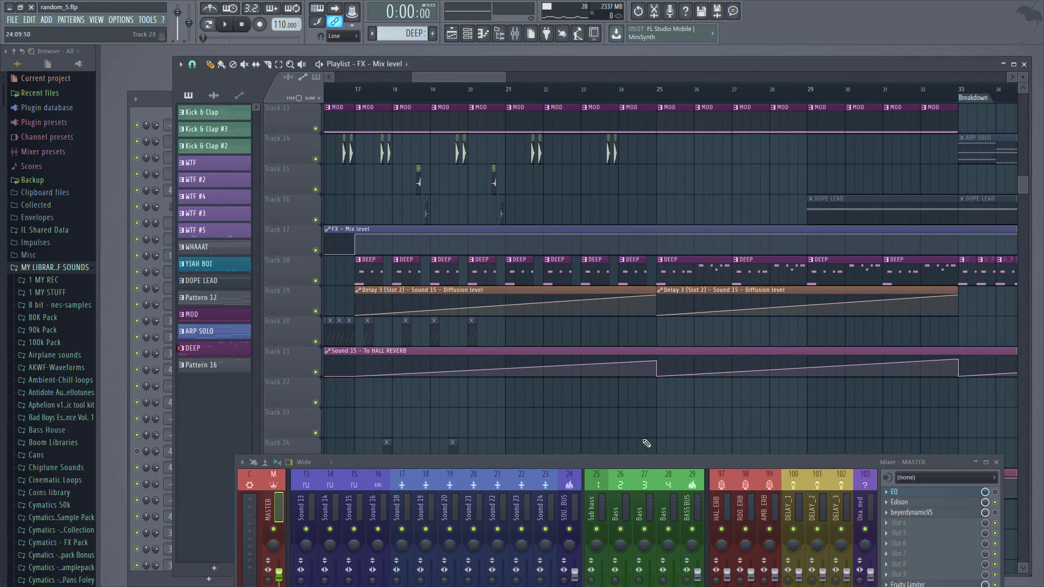
drag(563, 464, 576, 515)
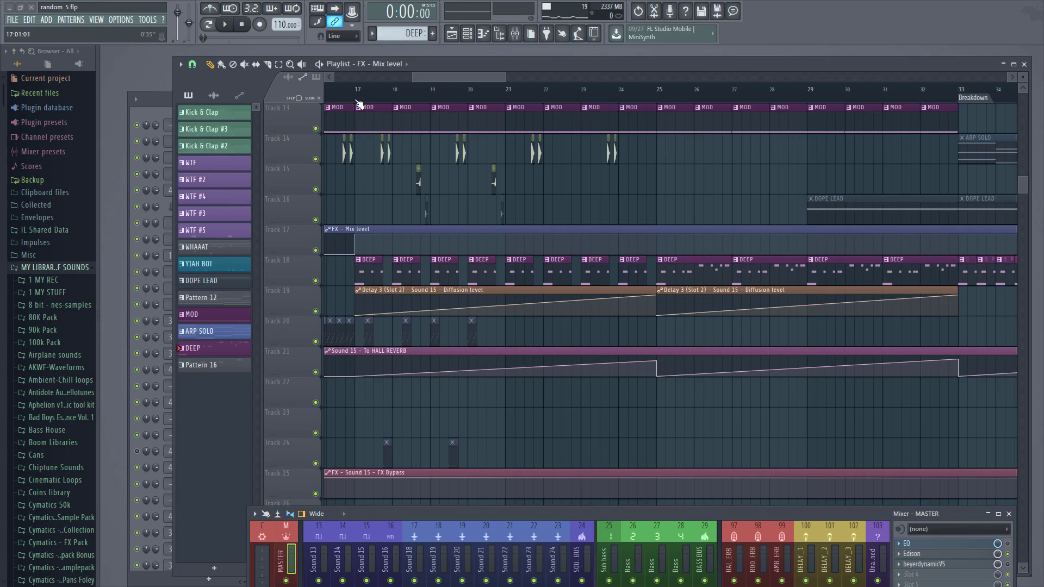
drag(359, 103, 962, 135)
key(space)
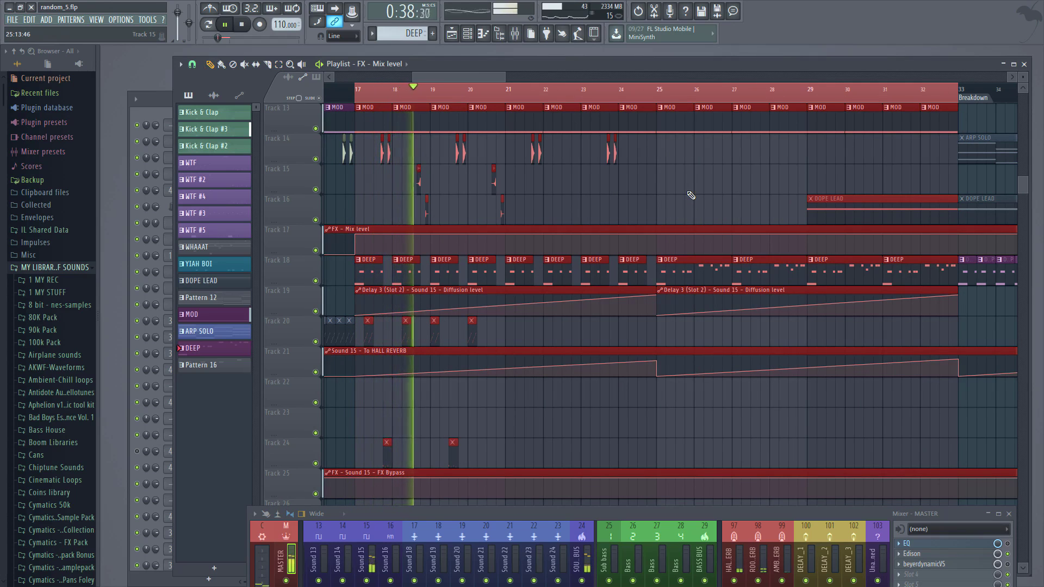
right_click(556, 467)
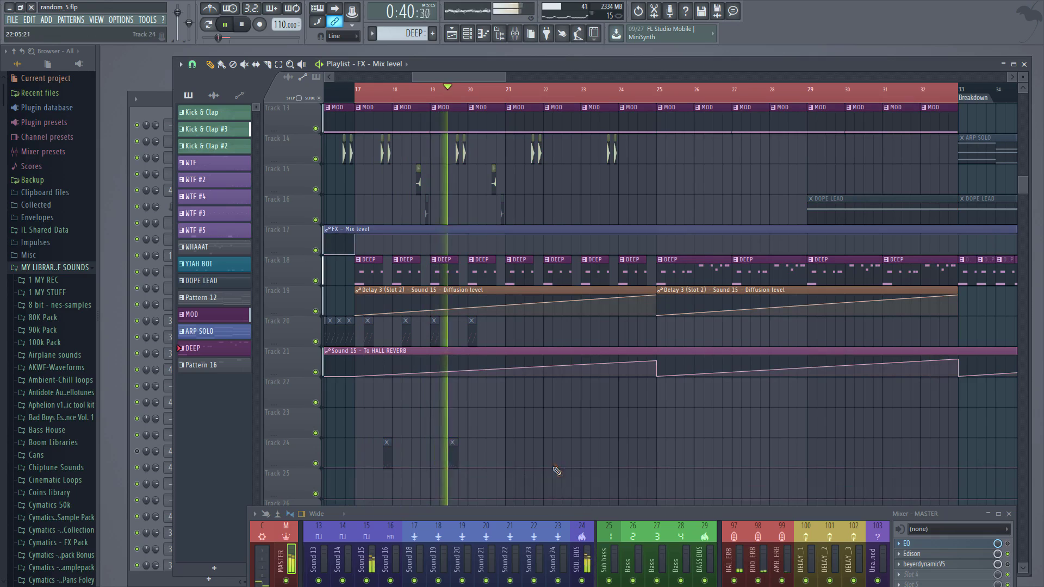
key(ctrl+z)
Bring the whole mixer into view over the playlist and audition the Sound 15 track soloed from bar 17
drag(550, 507, 552, 360)
scroll(569, 333, down, 2)
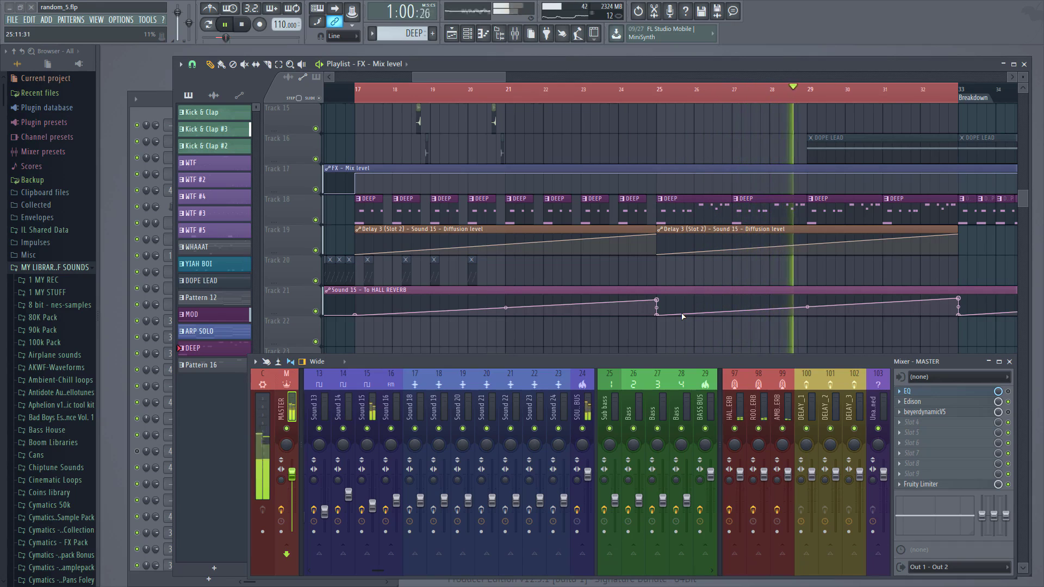
key(space)
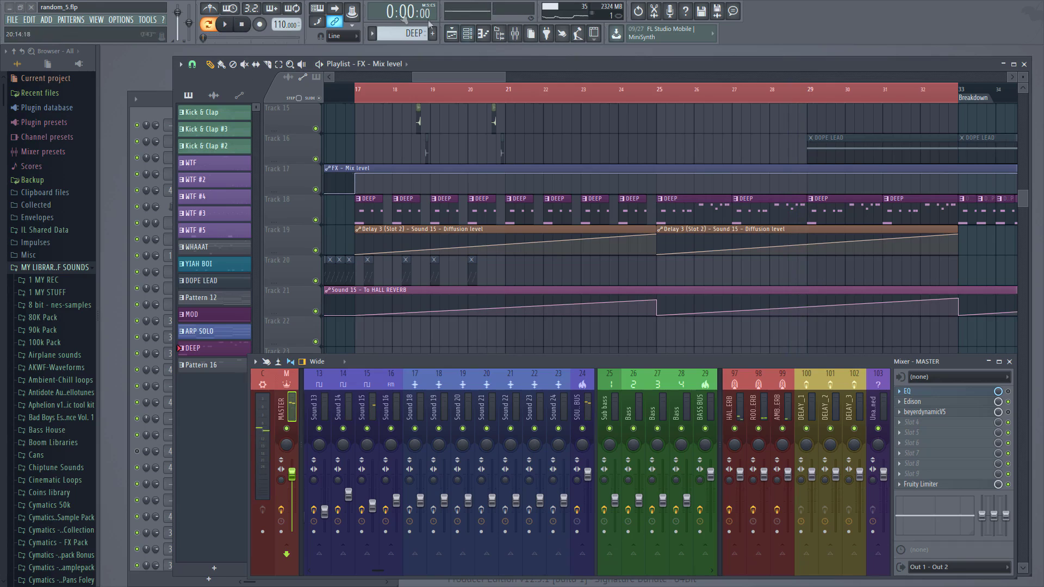
click(359, 95)
key(space)
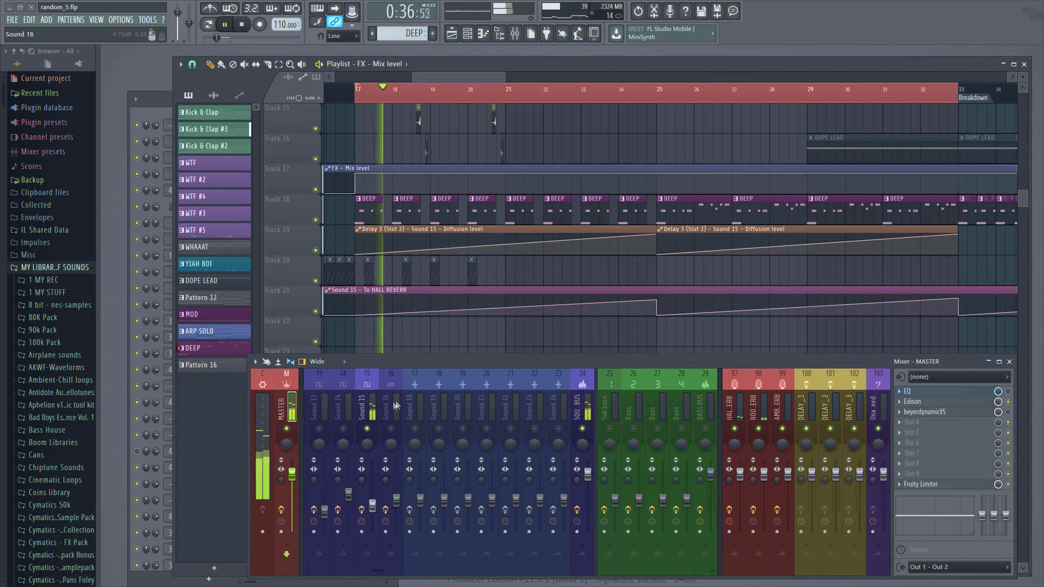
click(366, 407)
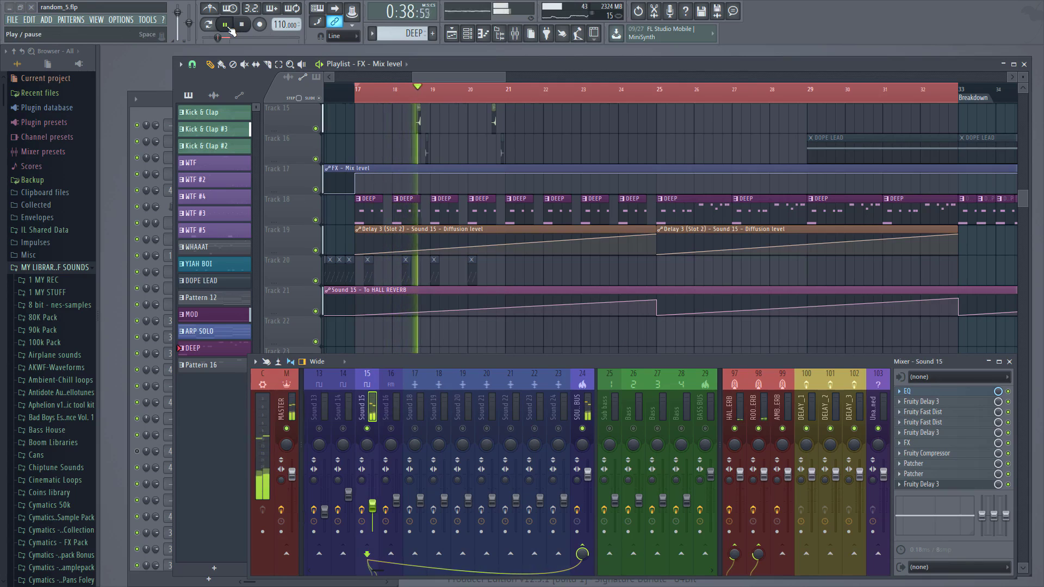
key(space)
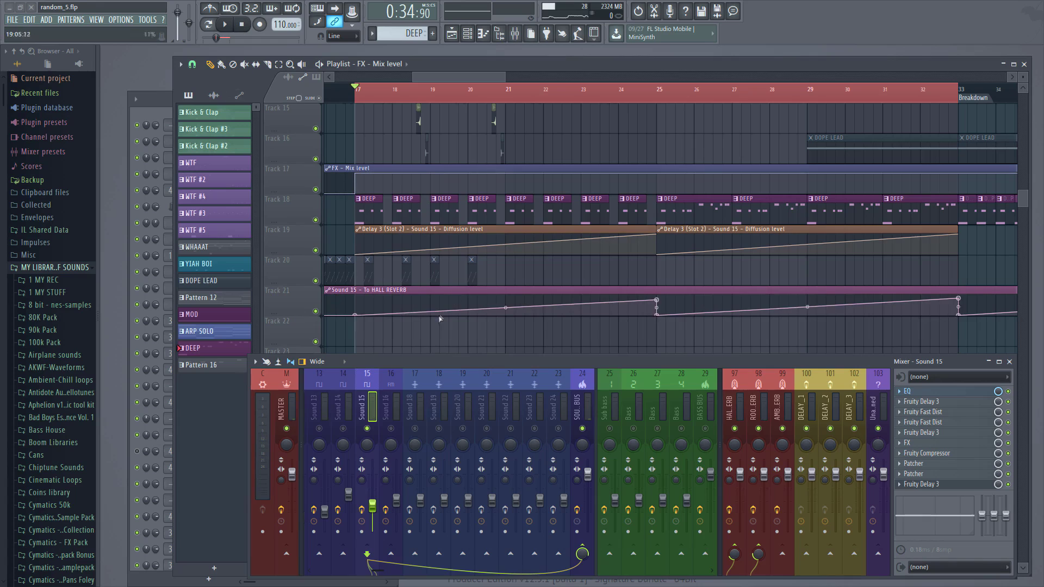
Open the second Patcher on Sound 15 and inspect the two compressors inside its Snap Heap plugin
mouse_move(422, 362)
mouse_down()
mouse_move(409, 324)
mouse_move(402, 363)
mouse_up()
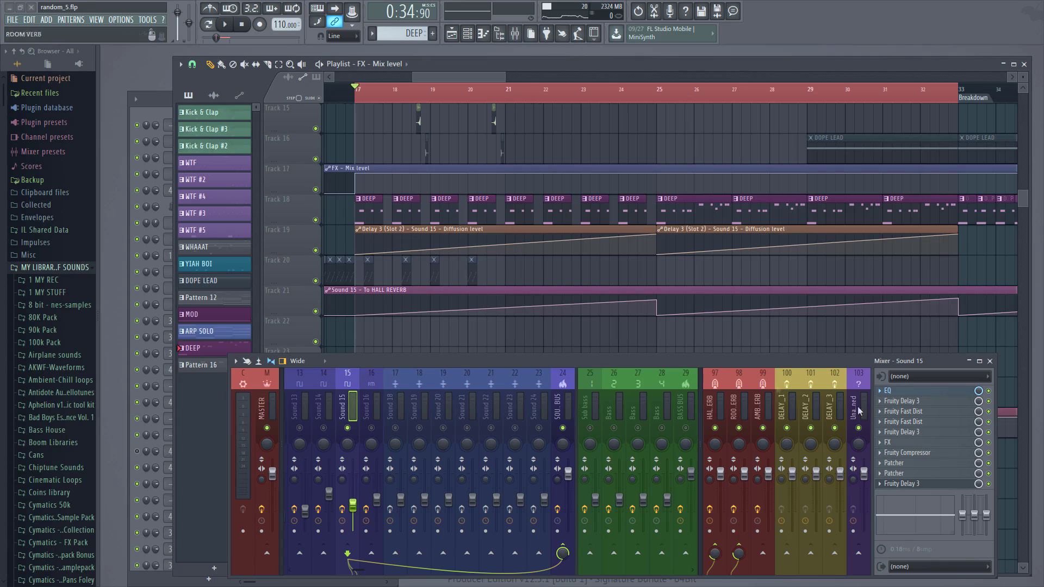
click(896, 473)
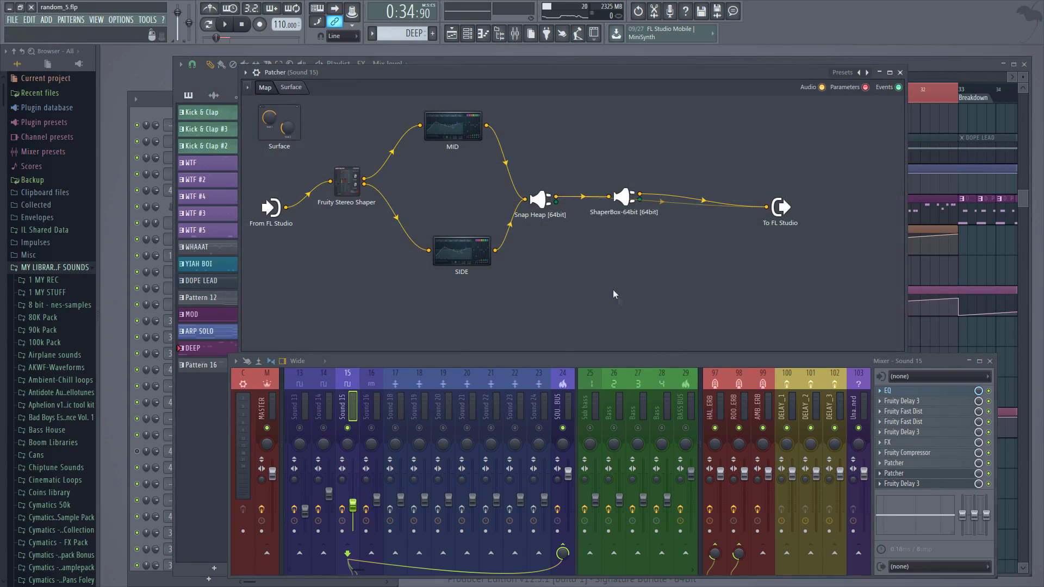
click(544, 198)
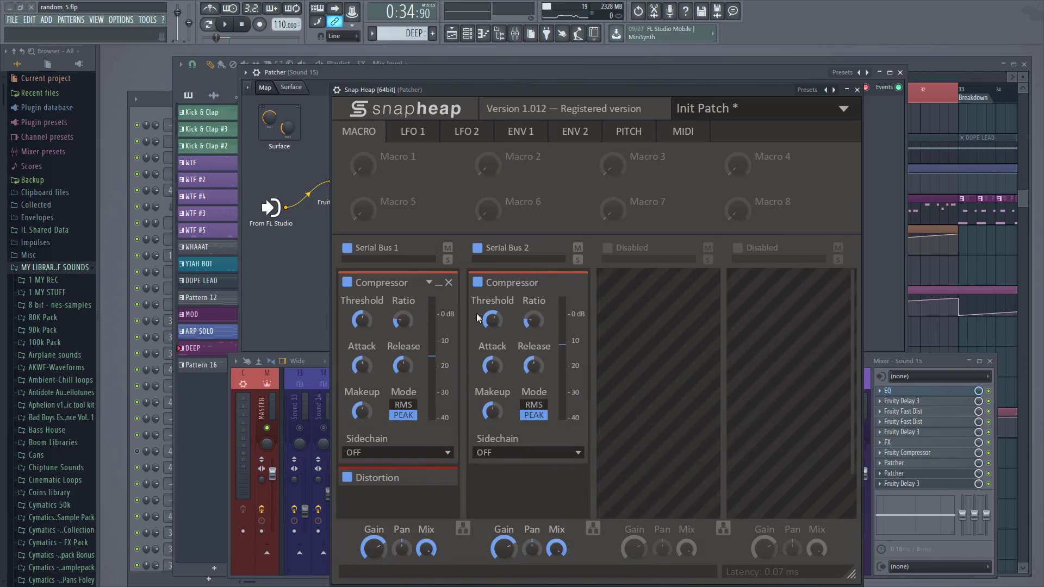
click(438, 282)
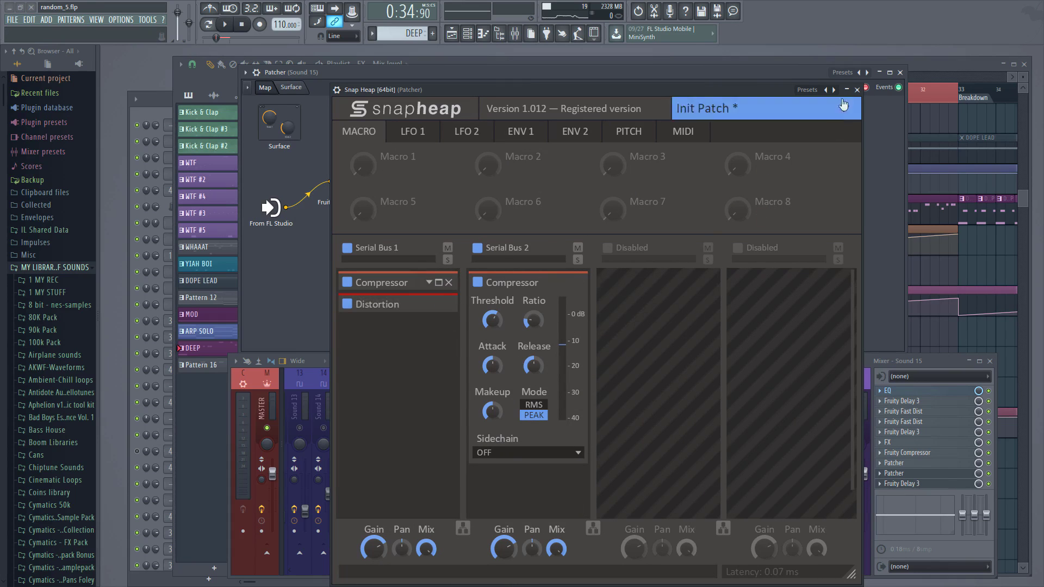
click(857, 89)
Move Snap Heap below the SIDE equalizer, disconnect it, and rewire it between SIDE and ShaperBox only
drag(551, 201, 563, 318)
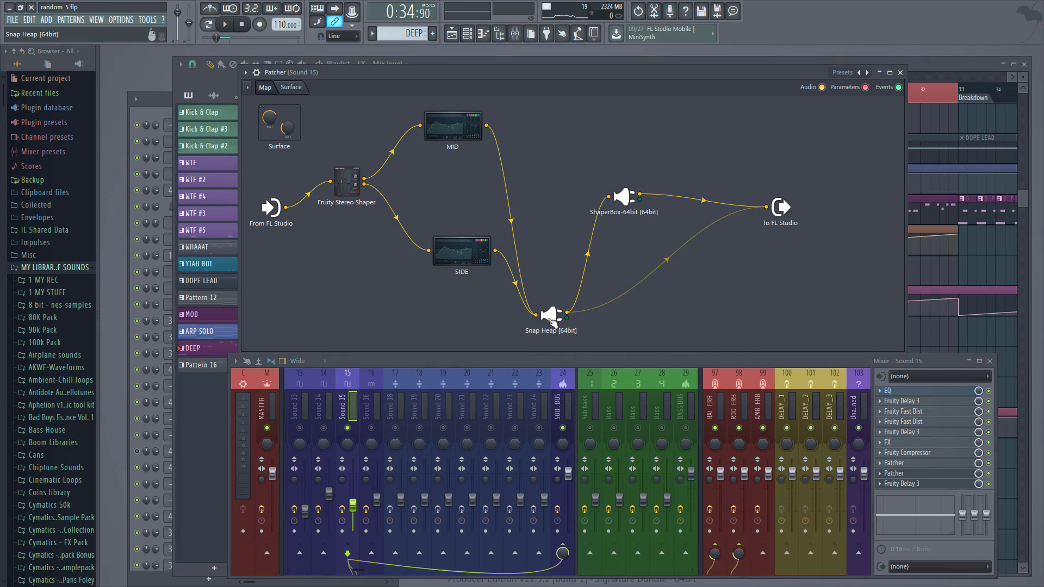
right_click(553, 321)
click(592, 349)
drag(567, 313, 609, 196)
drag(495, 250, 535, 314)
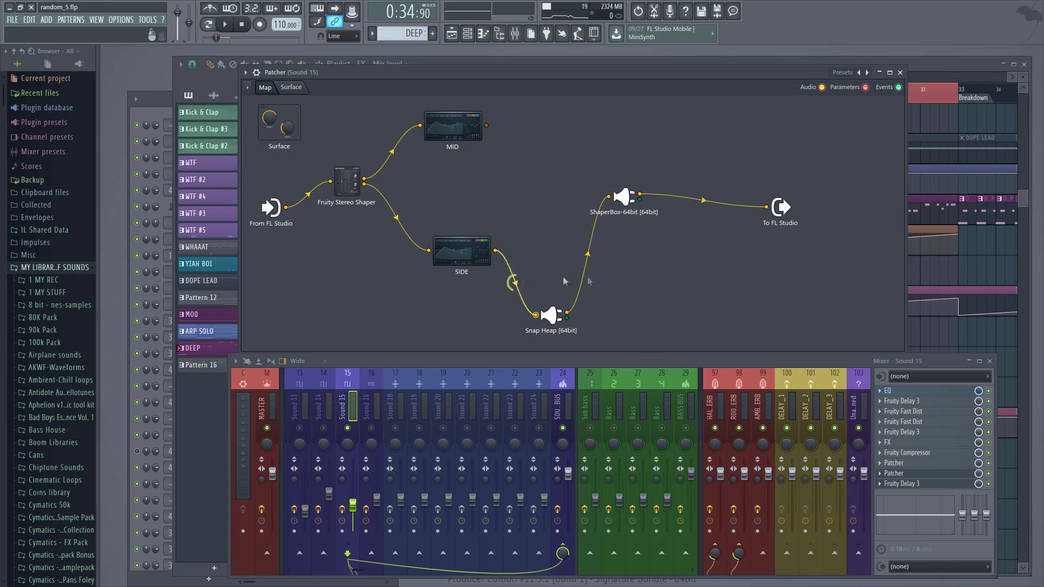
Route Snap Heap straight to To FL Studio and connect SIDE and MID to ShaperBox, auditioning the parallel routing
click(237, 24)
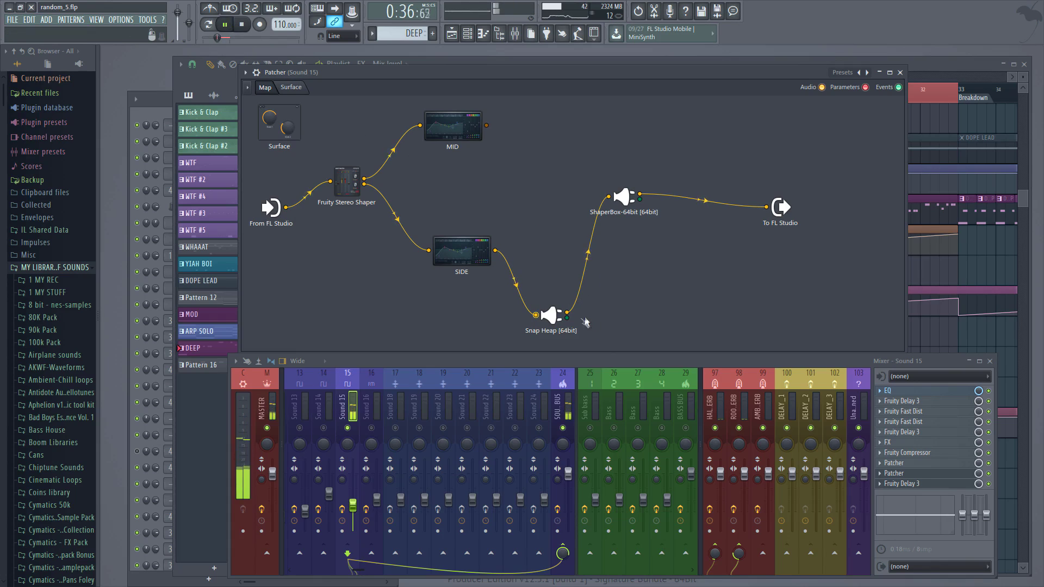
drag(551, 315, 766, 207)
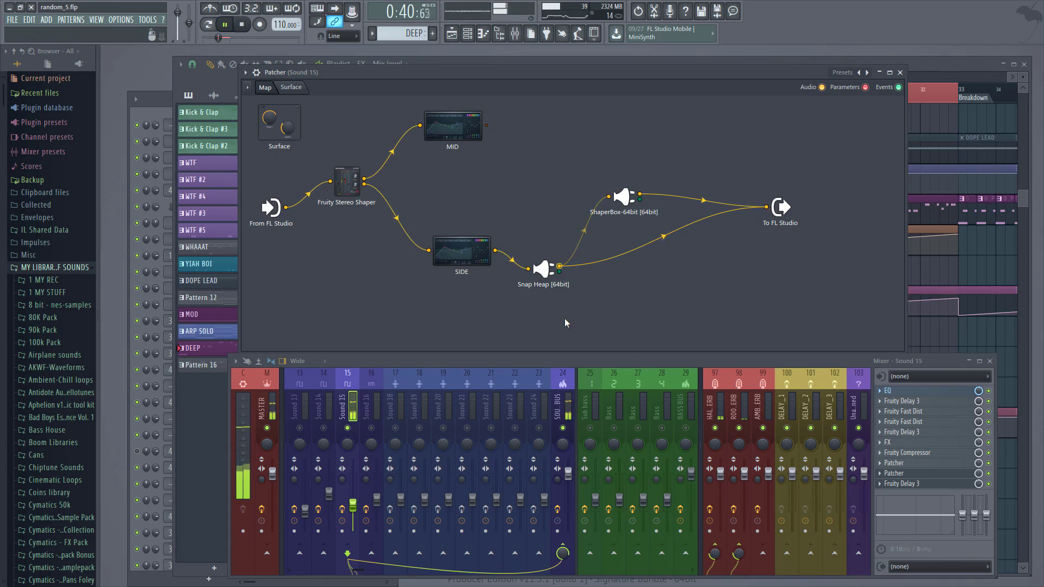
drag(496, 250, 609, 196)
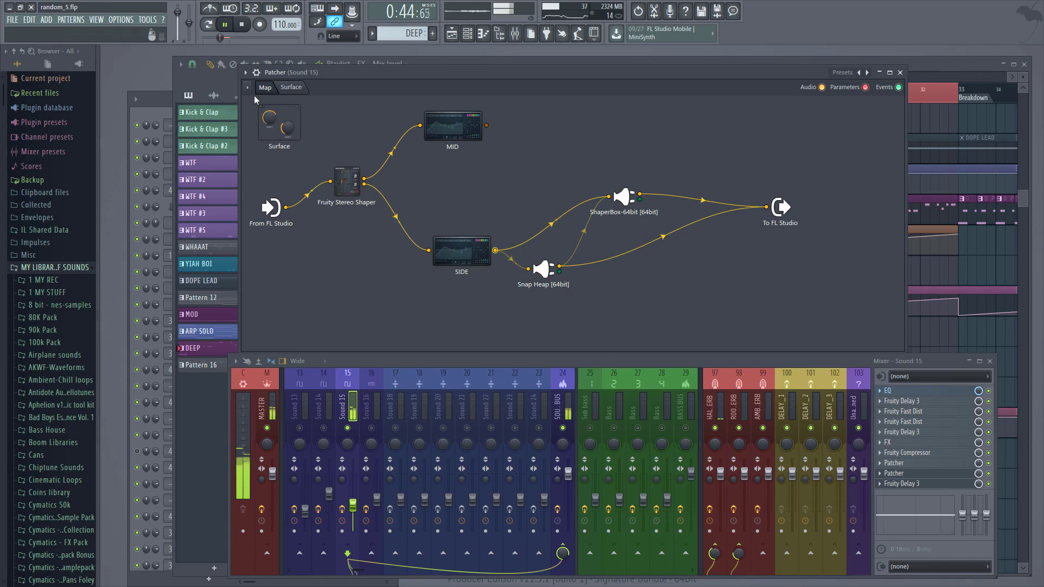
key(space)
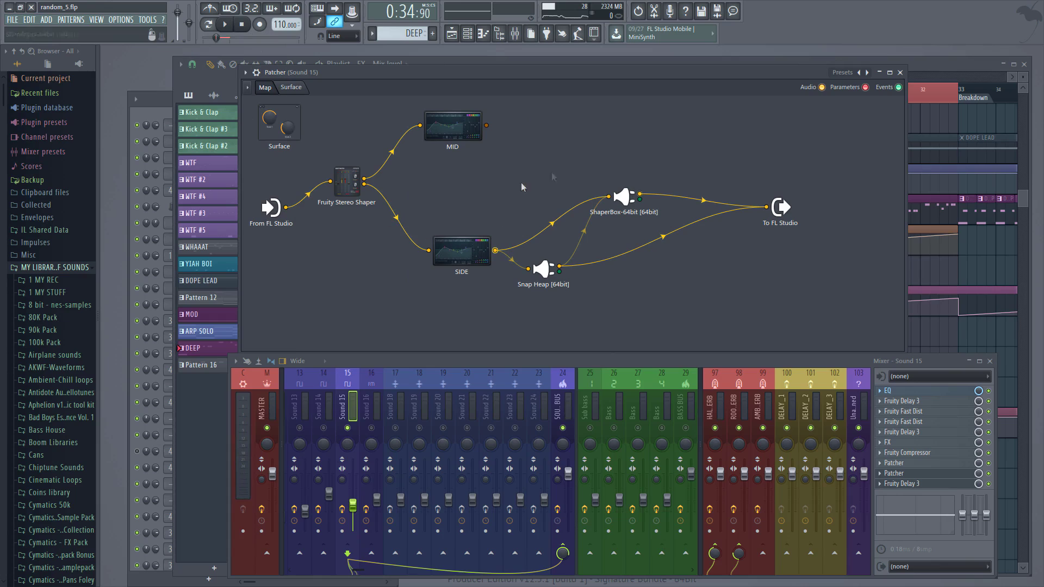
click(231, 25)
click(225, 24)
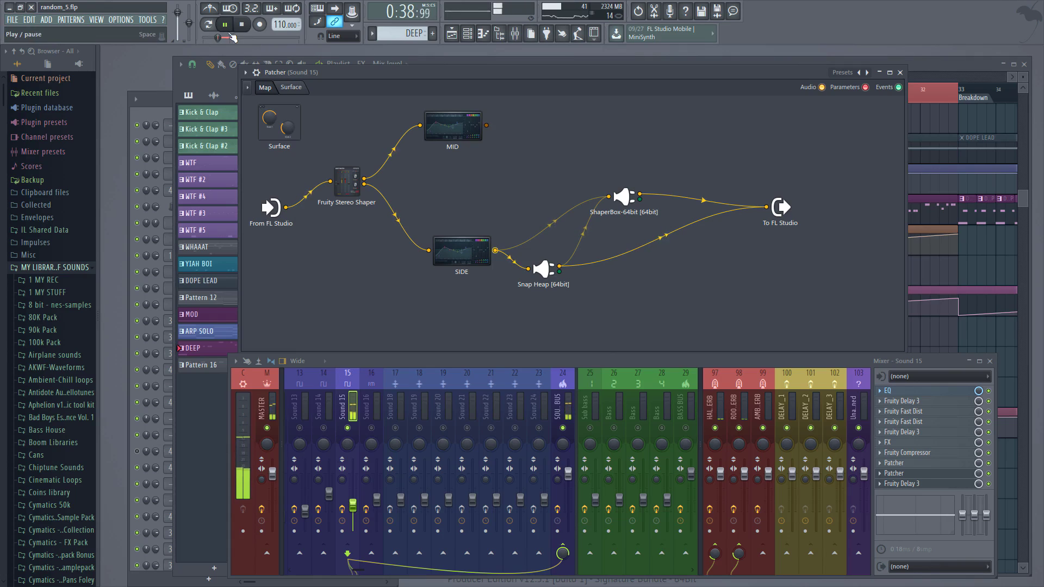
click(242, 25)
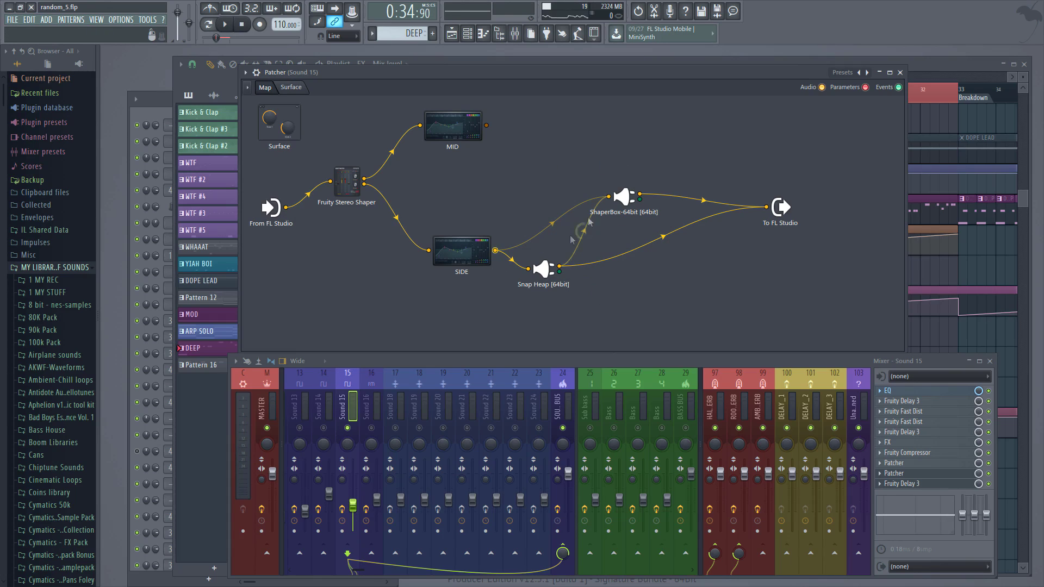
drag(487, 126, 609, 196)
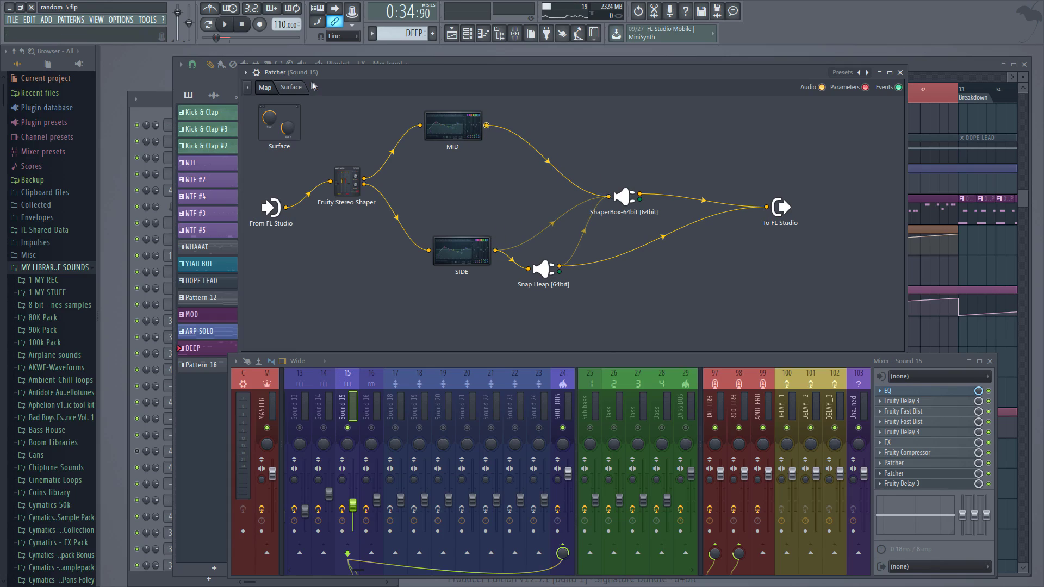
Move Snap Heap and ShaperBox apart in the Patcher map and disconnect both from all their links
drag(544, 280, 643, 290)
right_click(643, 294)
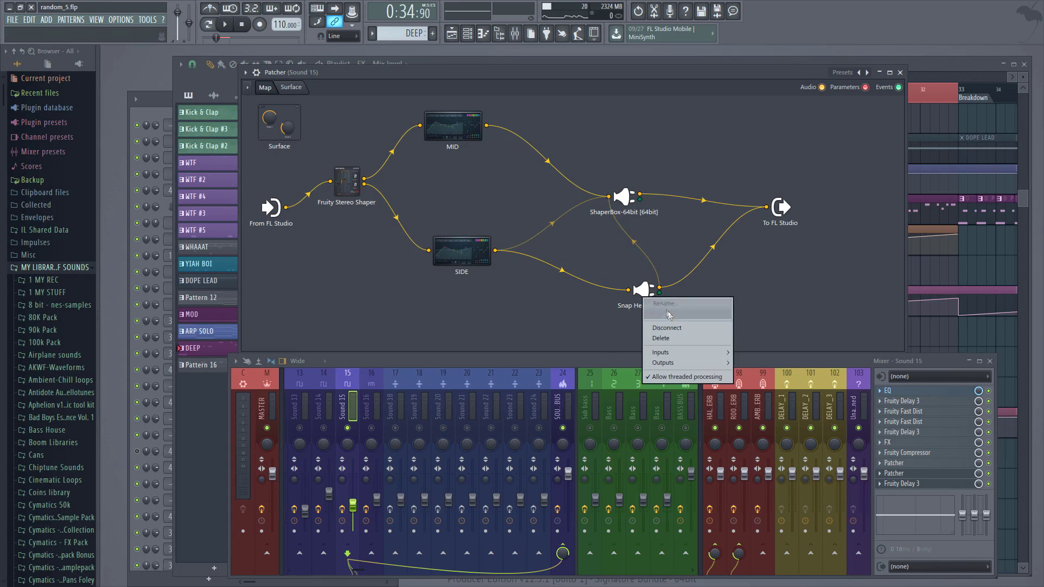
click(667, 328)
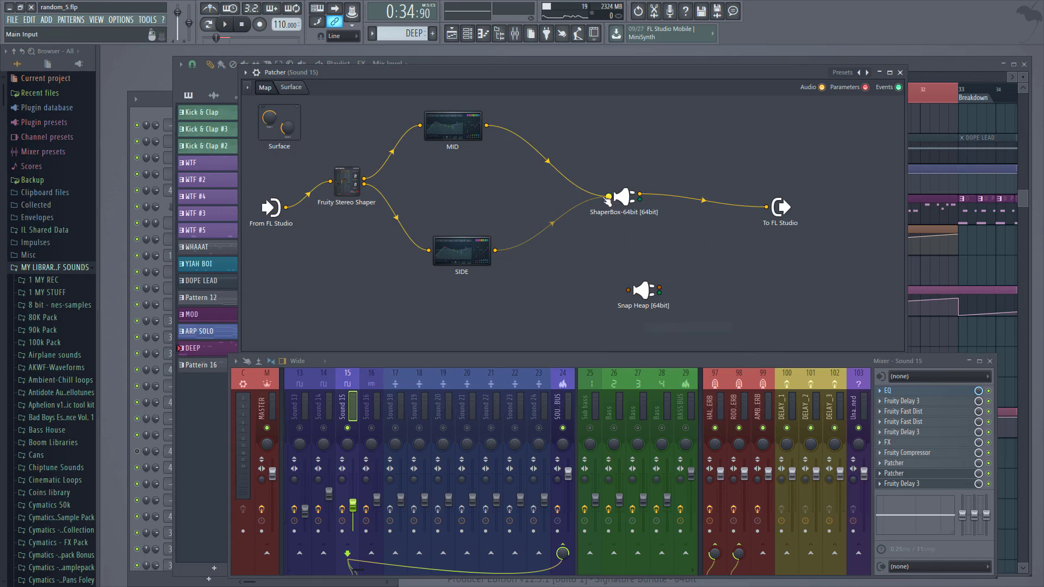
drag(624, 197, 696, 200)
right_click(696, 199)
click(718, 228)
Place Snap Heap after the equalizers and wire MID and SIDE through Snap Heap and ShaperBox to To FL Studio
drag(639, 285, 531, 161)
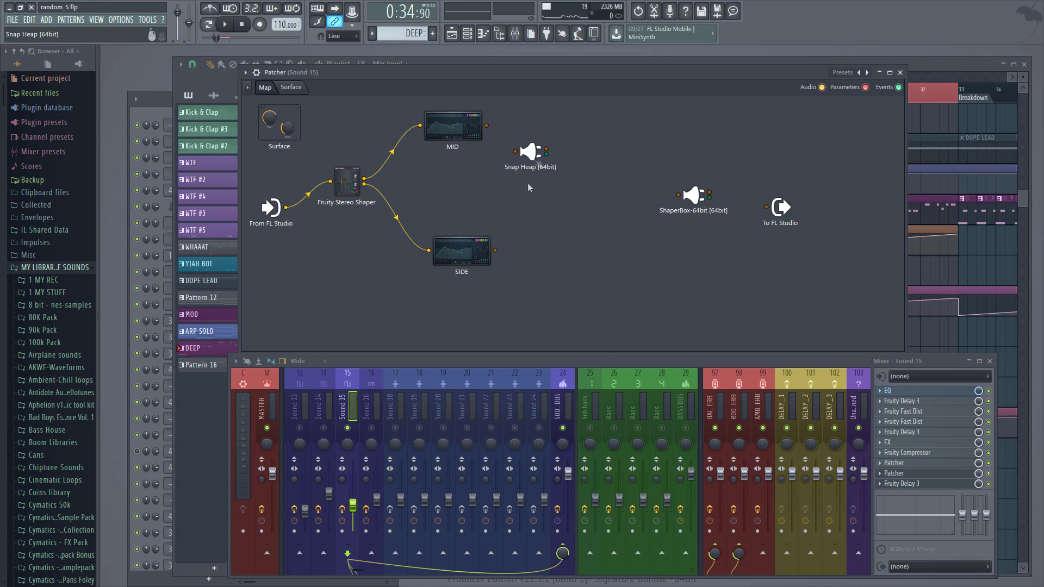
mouse_move(495, 250)
mouse_down()
mouse_move(518, 160)
mouse_move(548, 189)
mouse_up()
drag(486, 125, 678, 195)
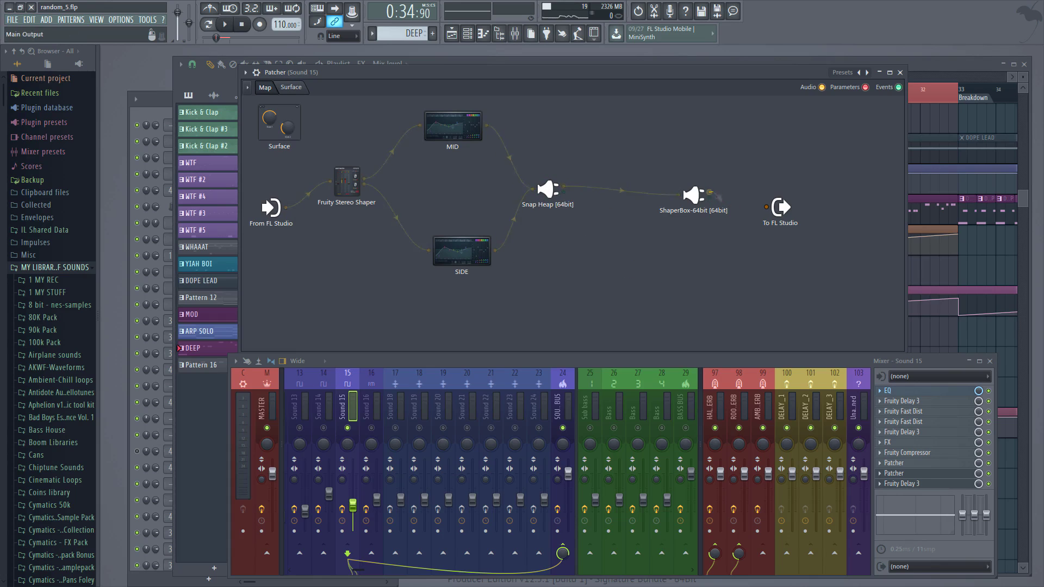
drag(548, 189, 569, 200)
Add fainter parallel links from SIDE and MID directly to ShaperBox and audition the blend with the compressed signal
drag(501, 250, 678, 194)
drag(488, 126, 678, 195)
click(514, 161)
click(524, 226)
key(space)
key(space)
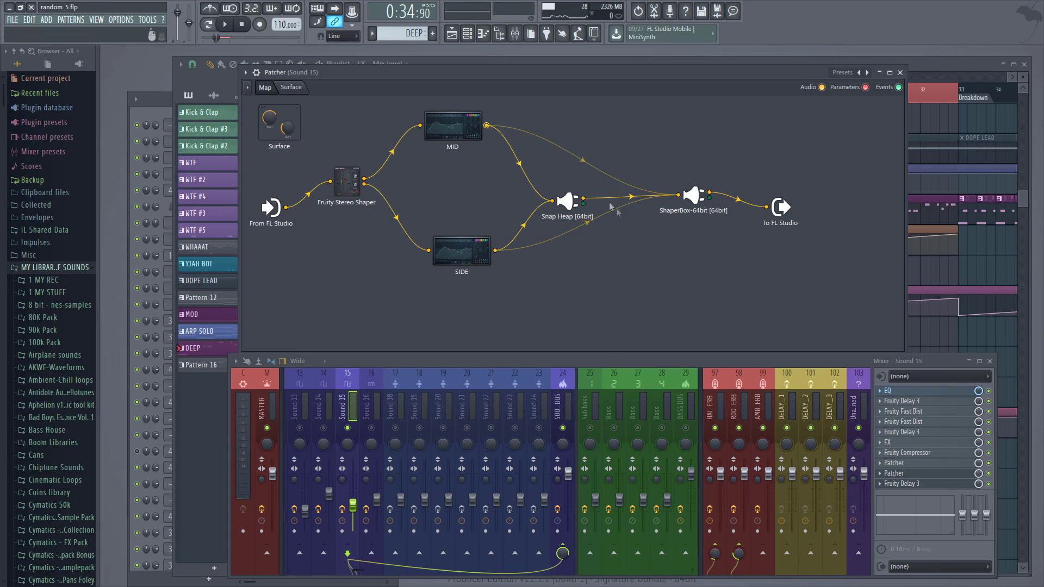
key(space)
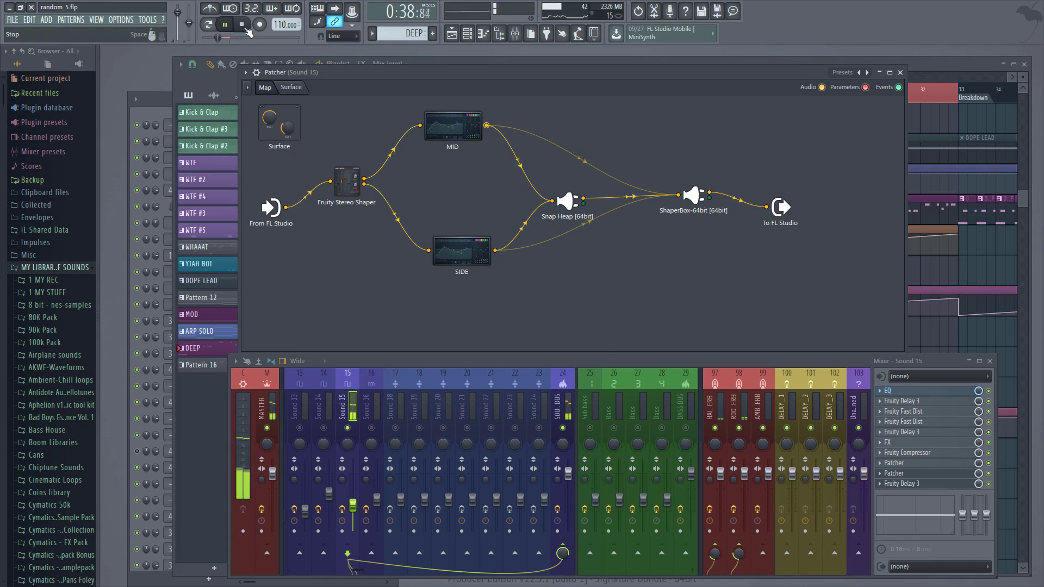
click(244, 26)
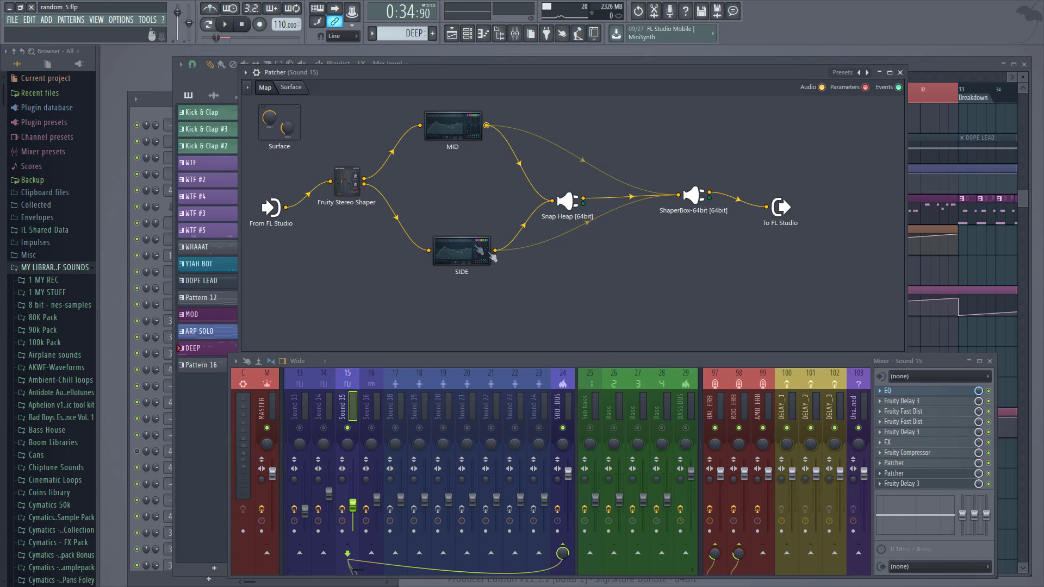
Add the Maximus plugin to the Patcher map and place it below ShaperBox
right_click(581, 291)
click(606, 296)
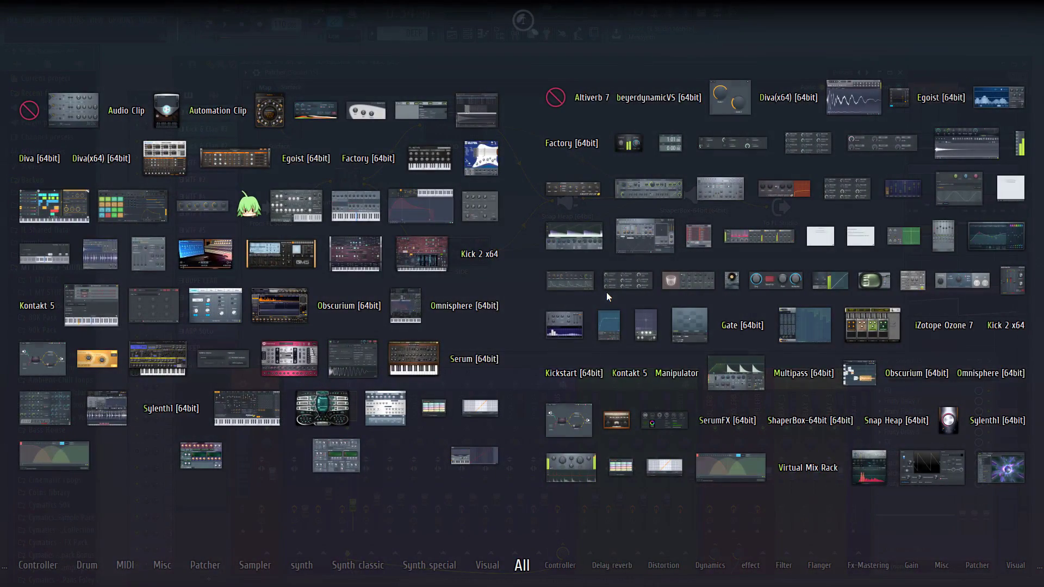
text(max)
drag(732, 373, 666, 255)
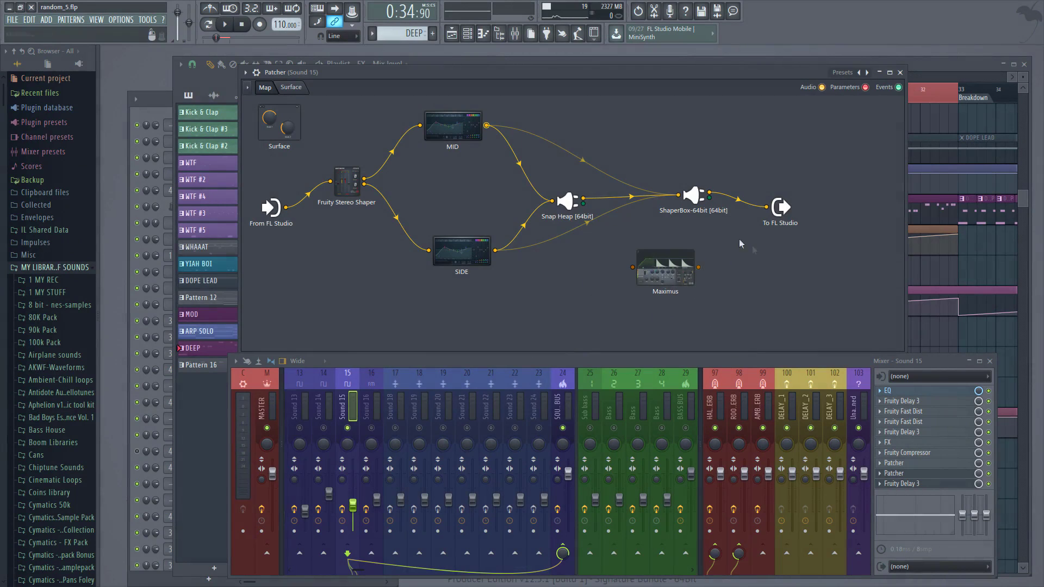
Open Maximus and browse its Mastering and Insert preset categories without loading one
click(686, 277)
click(652, 198)
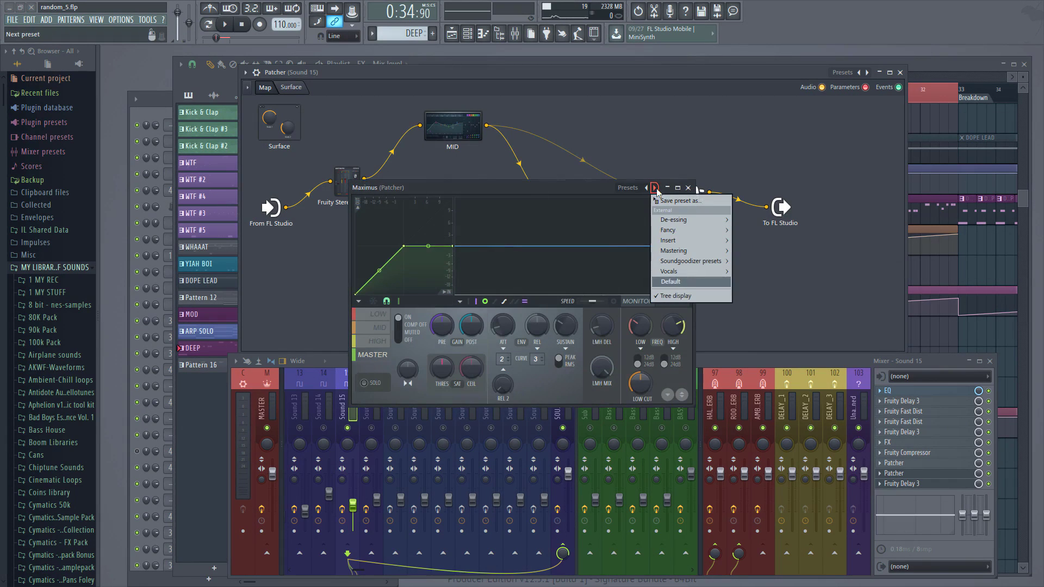
mouse_move(702, 252)
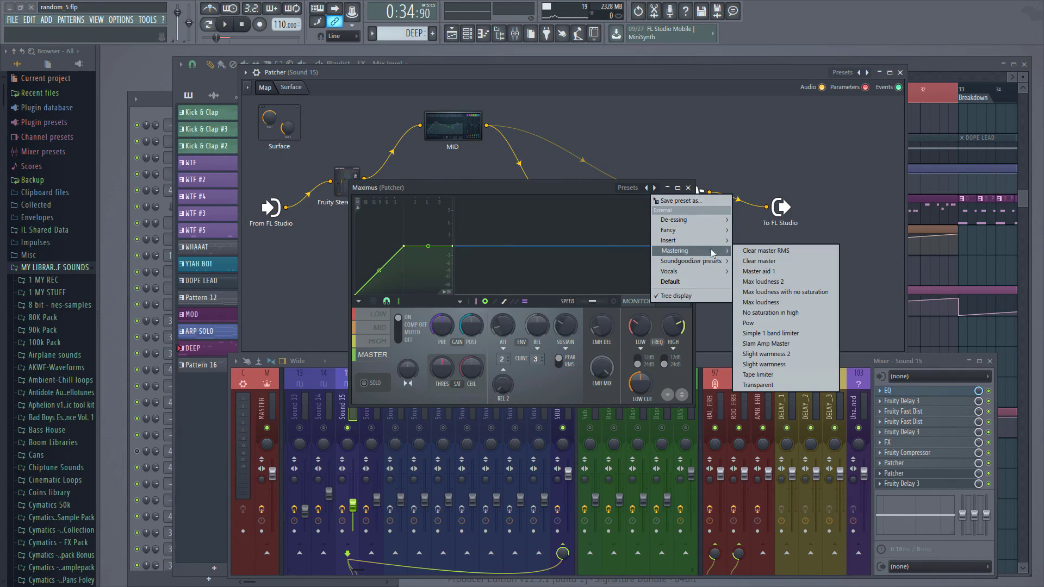
mouse_move(708, 226)
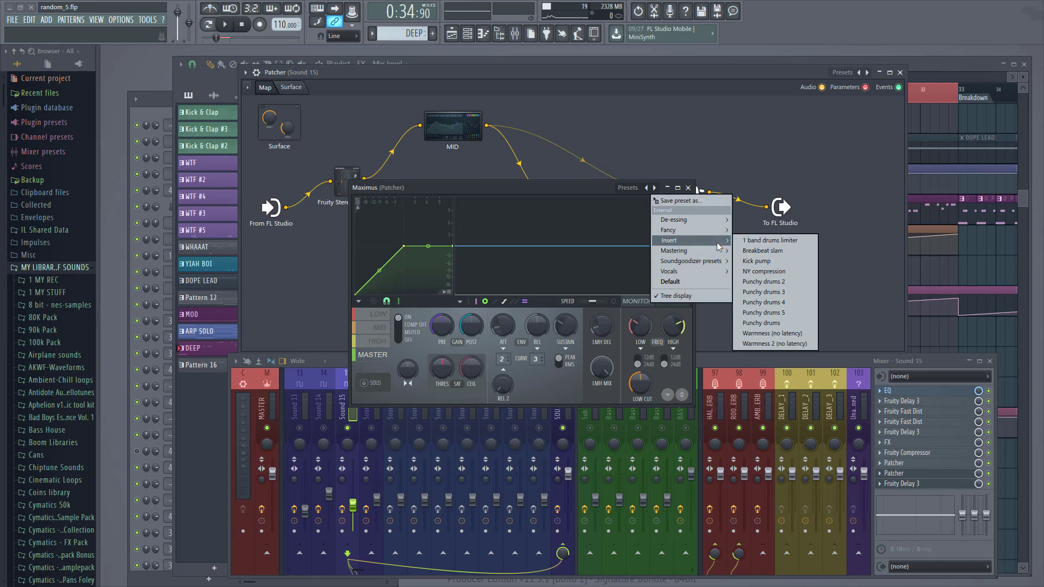
click(695, 191)
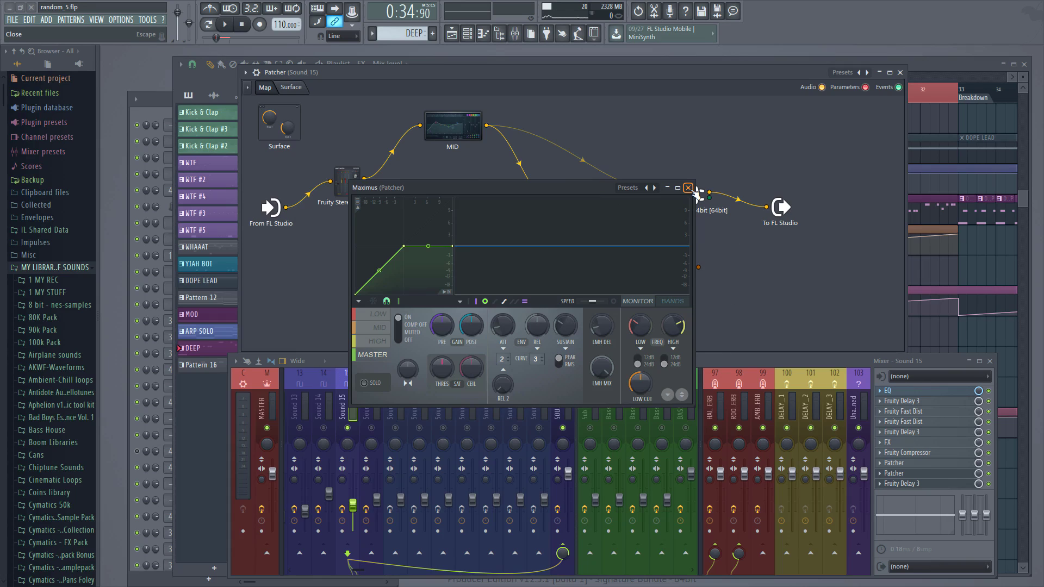
click(688, 188)
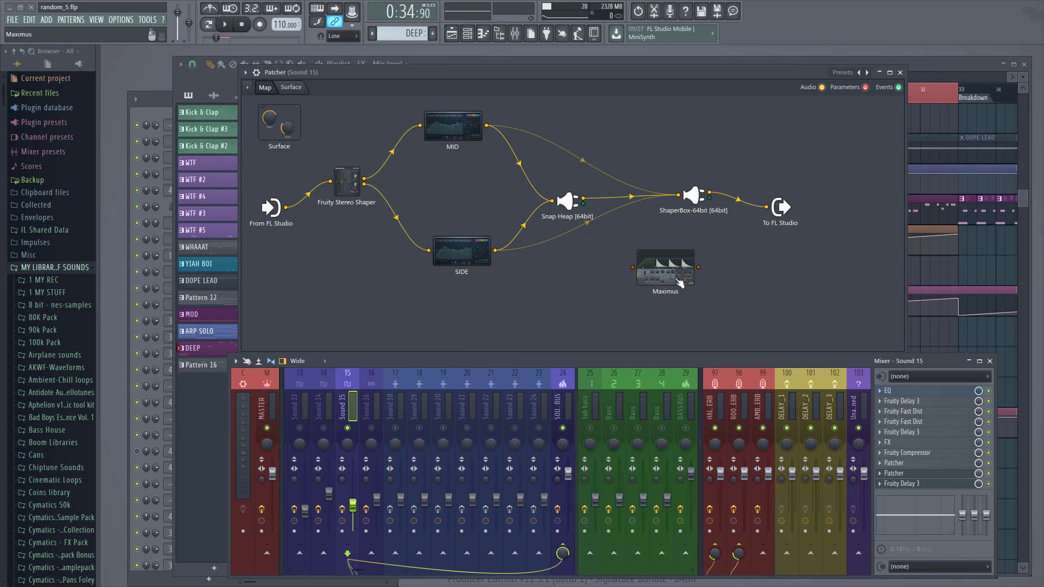
Delete Maximus from the Patcher map
right_click(677, 279)
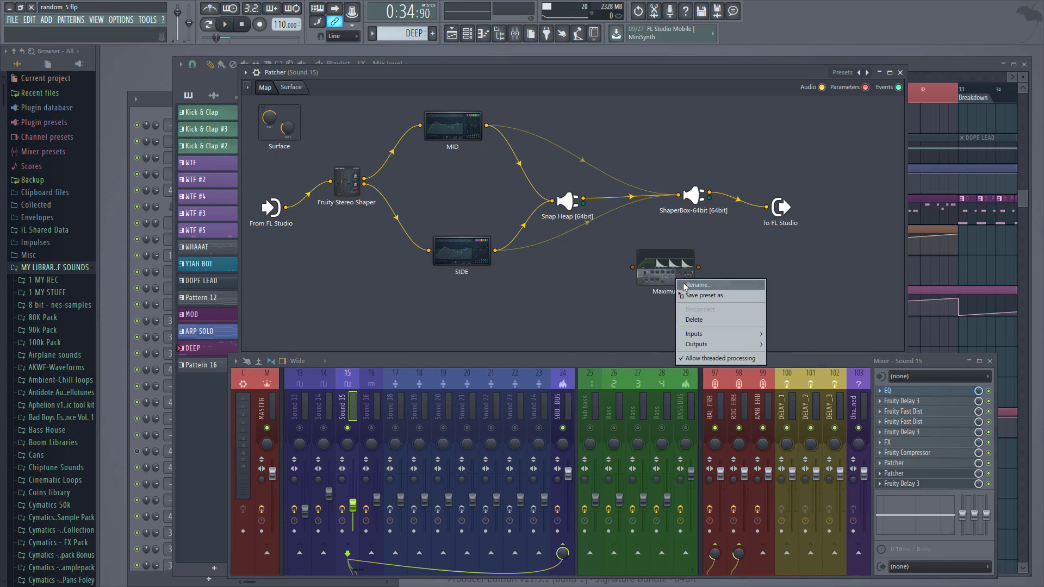
click(695, 321)
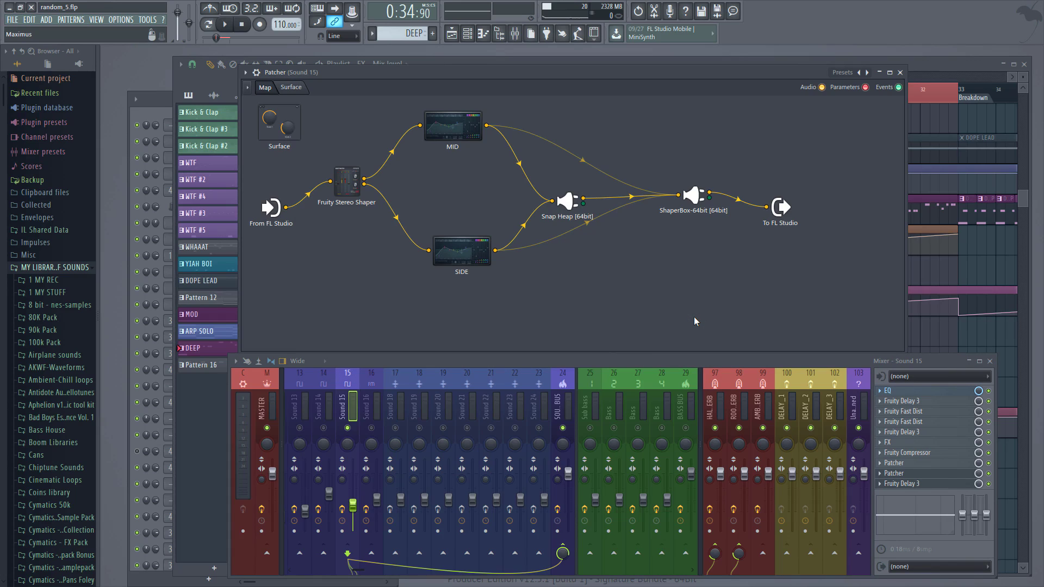